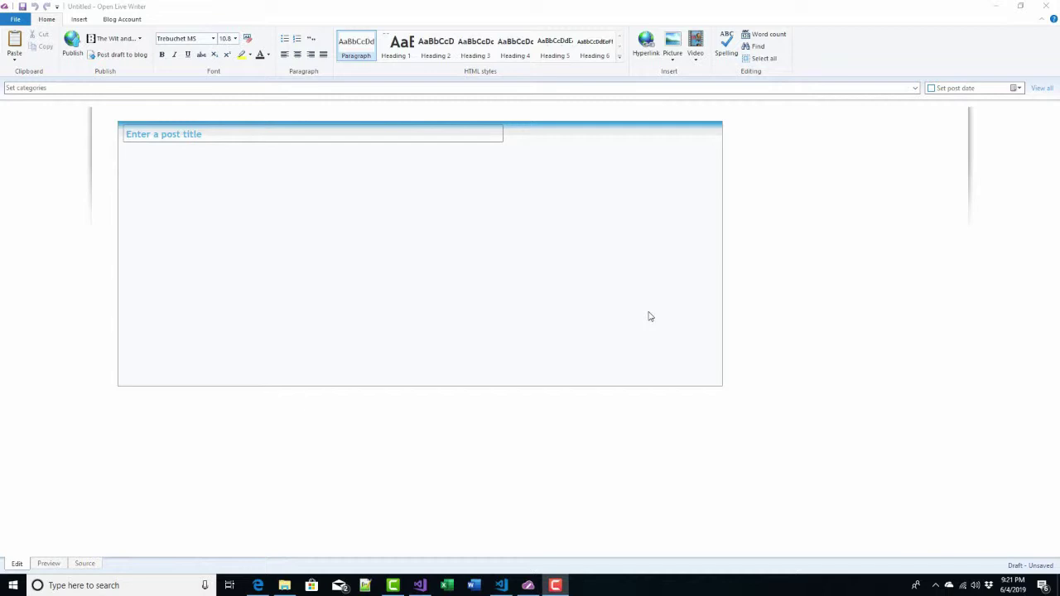
# Activate the empty Open Live Writer post body, then bring the hilite.me beautifier forward in Edge.
pyautogui.click(196, 157)
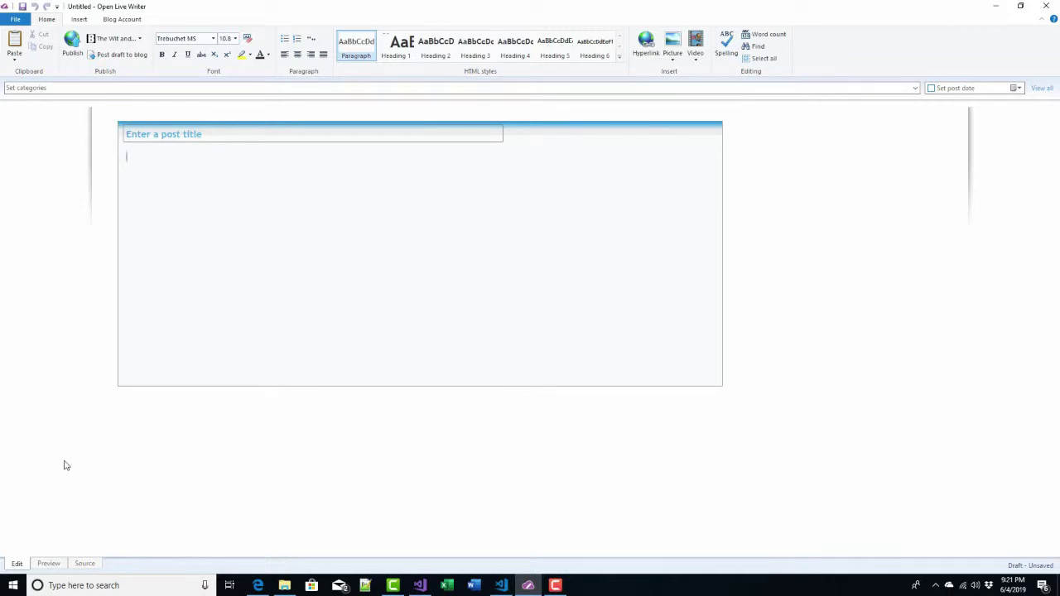
pyautogui.click(258, 585)
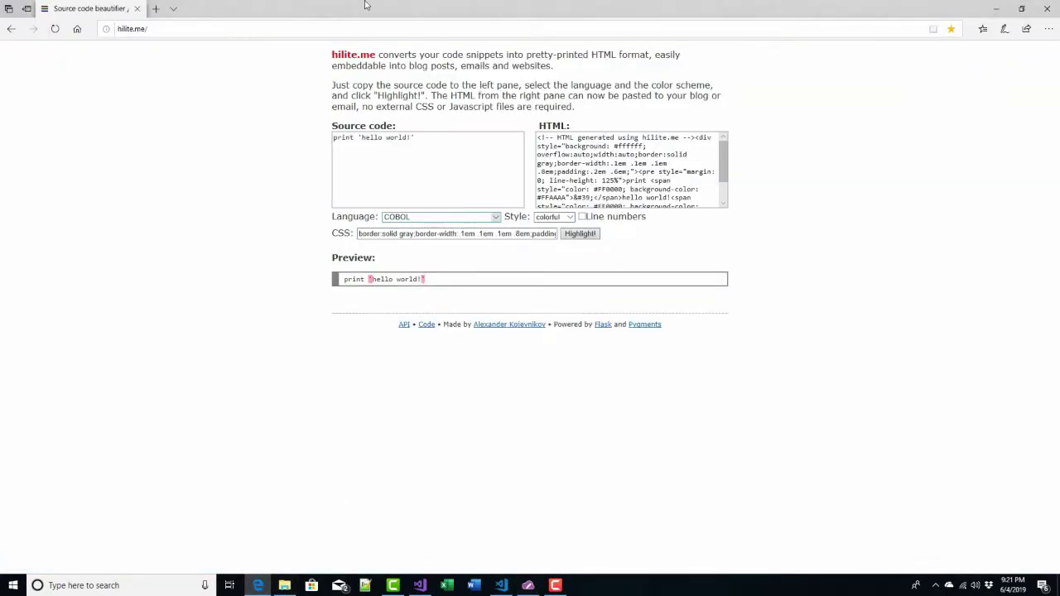
# Load the suggested blog address from 'dav' in a new Edge tab, then return to Open Live Writer.
pyautogui.click(154, 8)
pyautogui.write('dav')
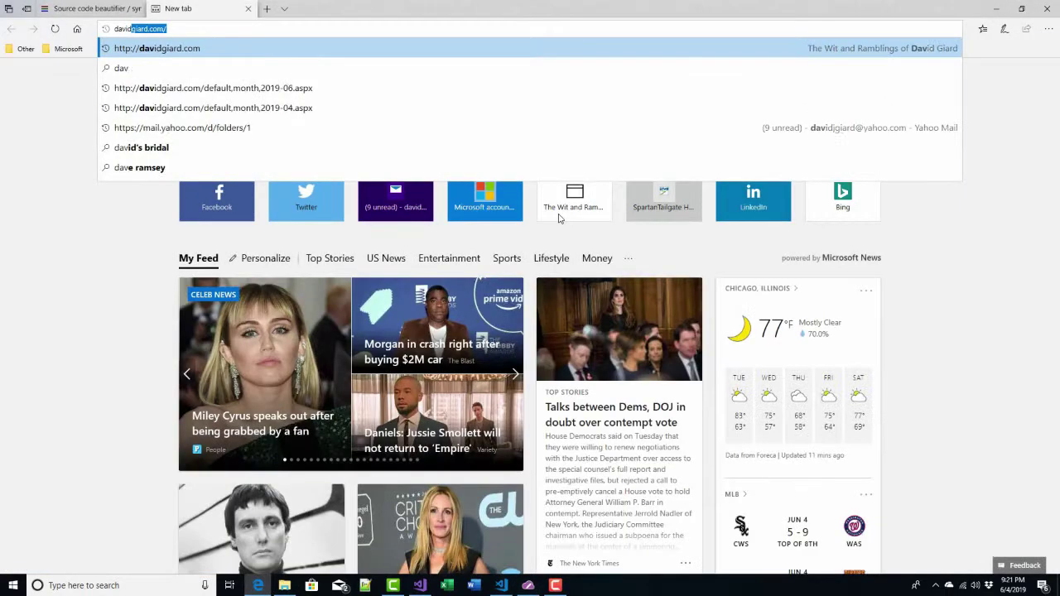
pyautogui.press('Return')
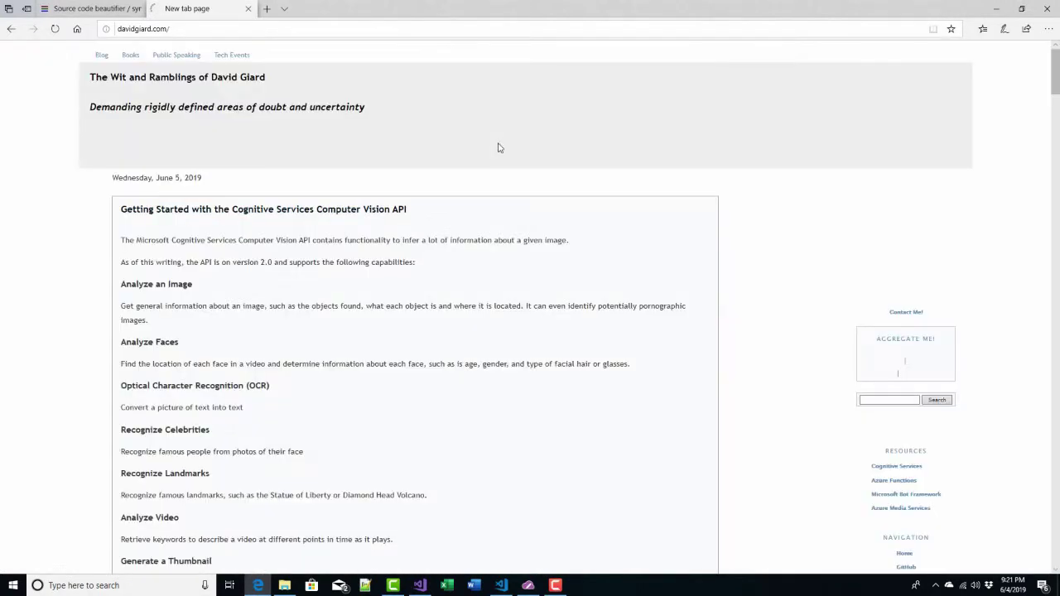
pyautogui.hotkey('alt', 'Tab')
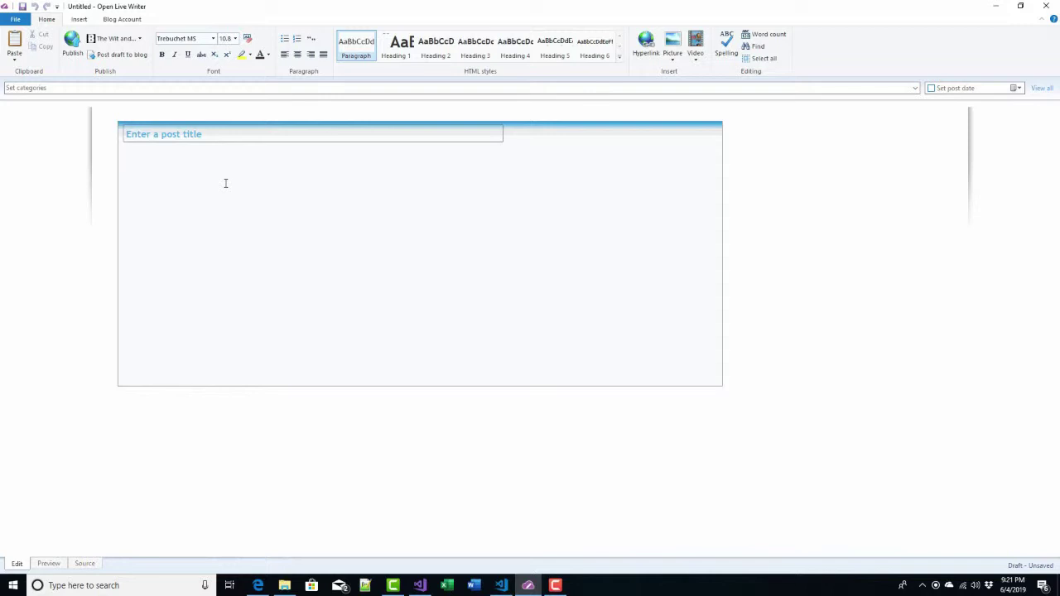
# Copy the selected Function1 C# code in Visual Studio and bring it to the Open Live Writer post body.
pyautogui.hotkey('alt', 'Tab')
pyautogui.hotkey('alt', 'Tab')
pyautogui.hotkey('alt', 'Tab')
pyautogui.hotkey('alt', 'Tab')
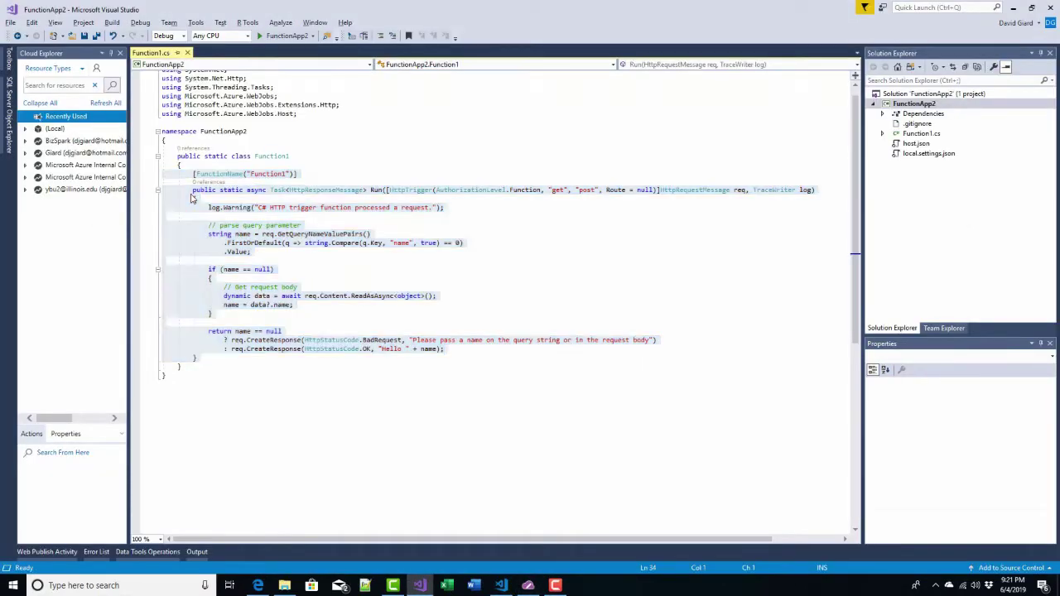
pyautogui.rightClick(191, 196)
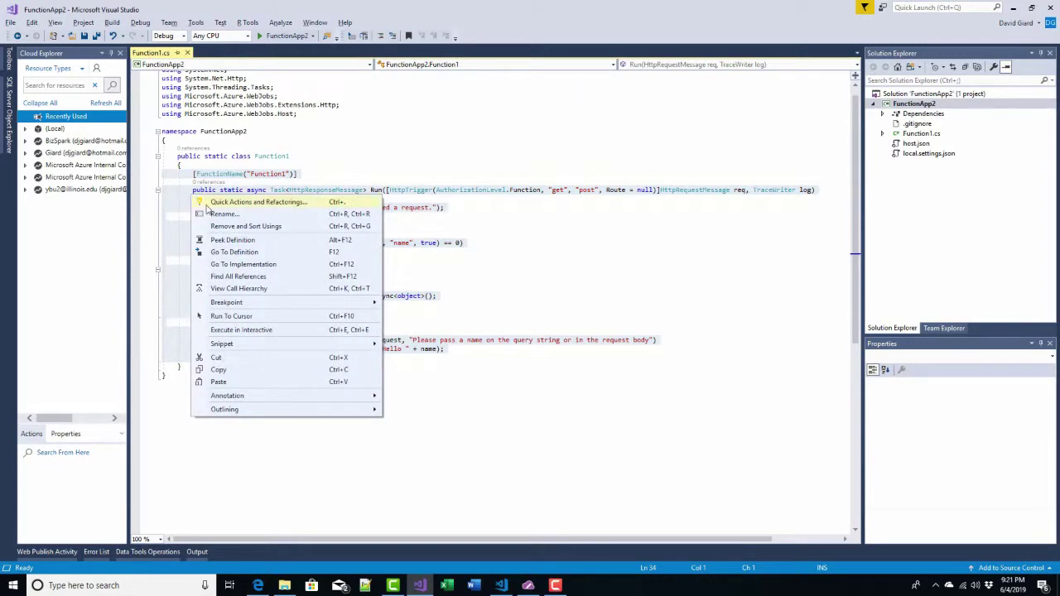
pyautogui.click(222, 369)
pyautogui.hotkey('alt', 'Tab')
pyautogui.hotkey('alt', 'Tab')
pyautogui.hotkey('alt', 'Tab')
pyautogui.hotkey('alt', 'Tab')
pyautogui.hotkey('alt', 'Tab')
pyautogui.hotkey('alt', 'Tab')
pyautogui.hotkey('alt', 'Tab')
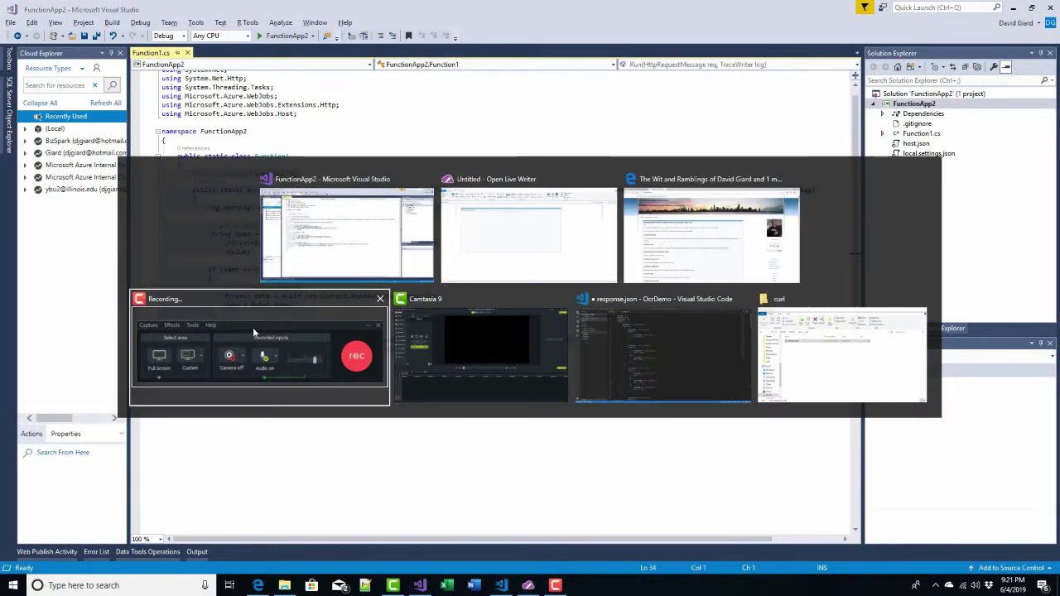
pyautogui.hotkey('alt', 'Tab')
pyautogui.rightClick(162, 164)
pyautogui.click(179, 192)
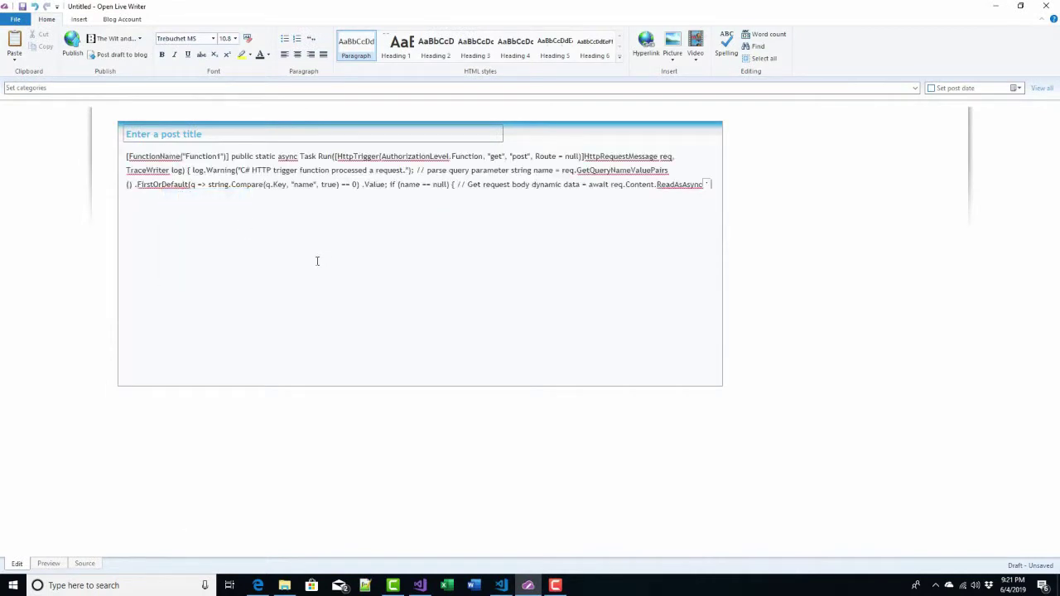
pyautogui.hotkey('alt', 'Tab')
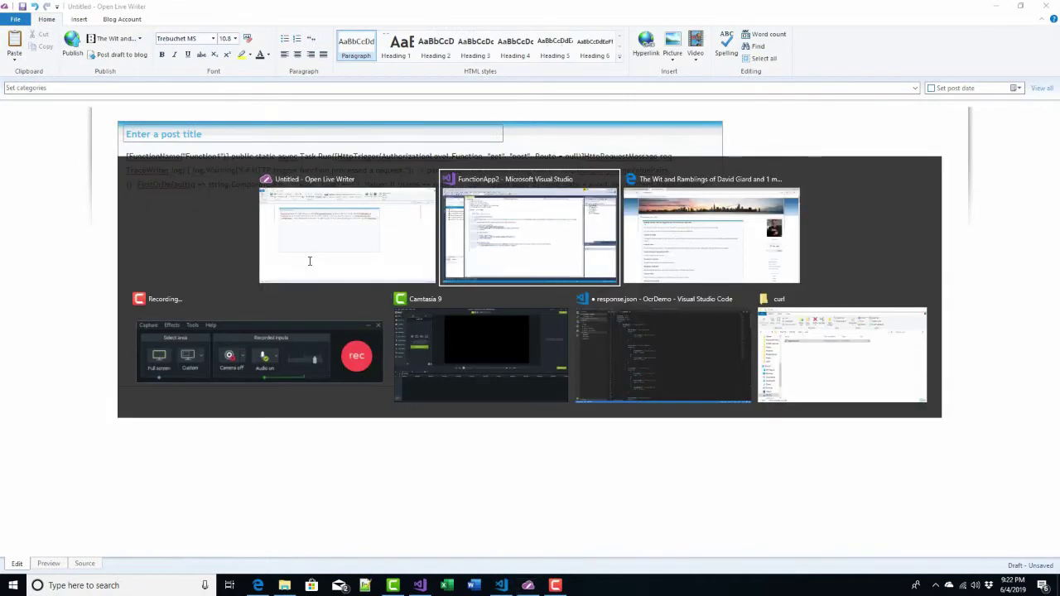
pyautogui.click(400, 162)
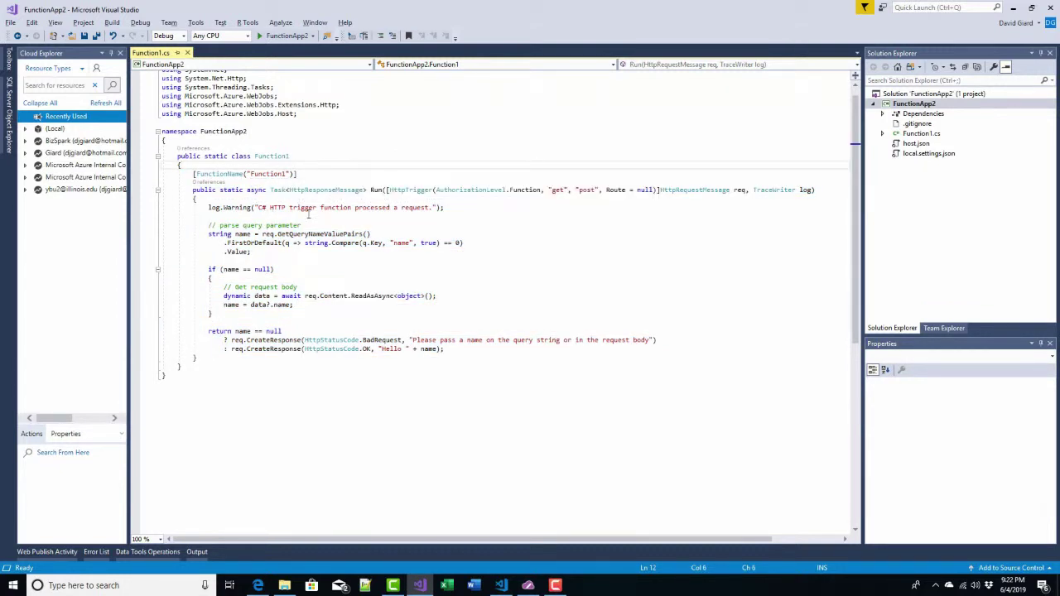
pyautogui.click(338, 384)
pyautogui.hotkey('alt', 'Tab')
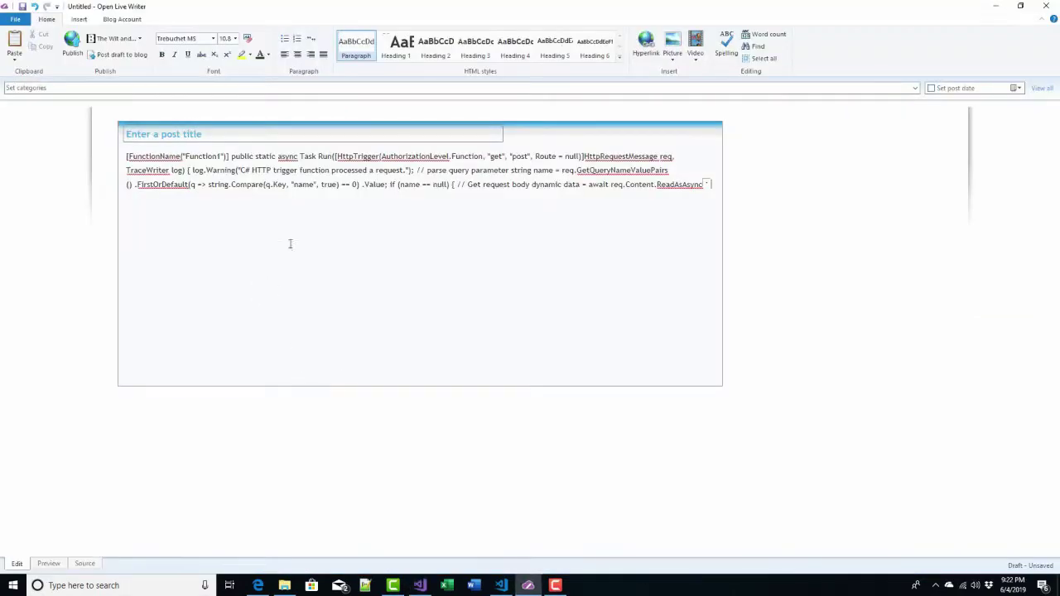
pyautogui.moveTo(274, 184); pyautogui.dragTo(127, 155)
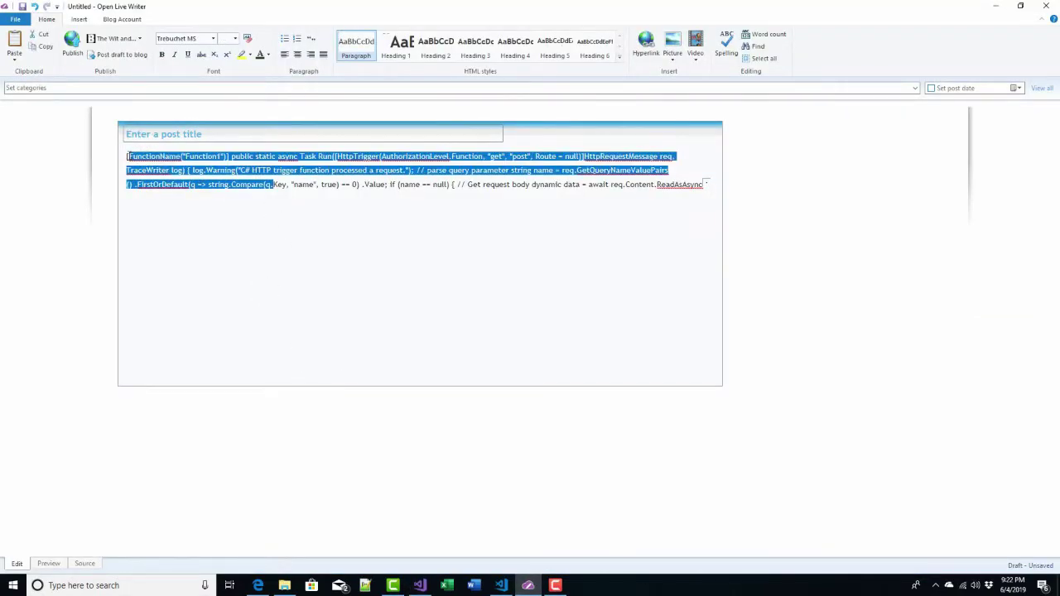
pyautogui.press('Delete')
pyautogui.hotkey('shift', 'End')
pyautogui.press('Delete')
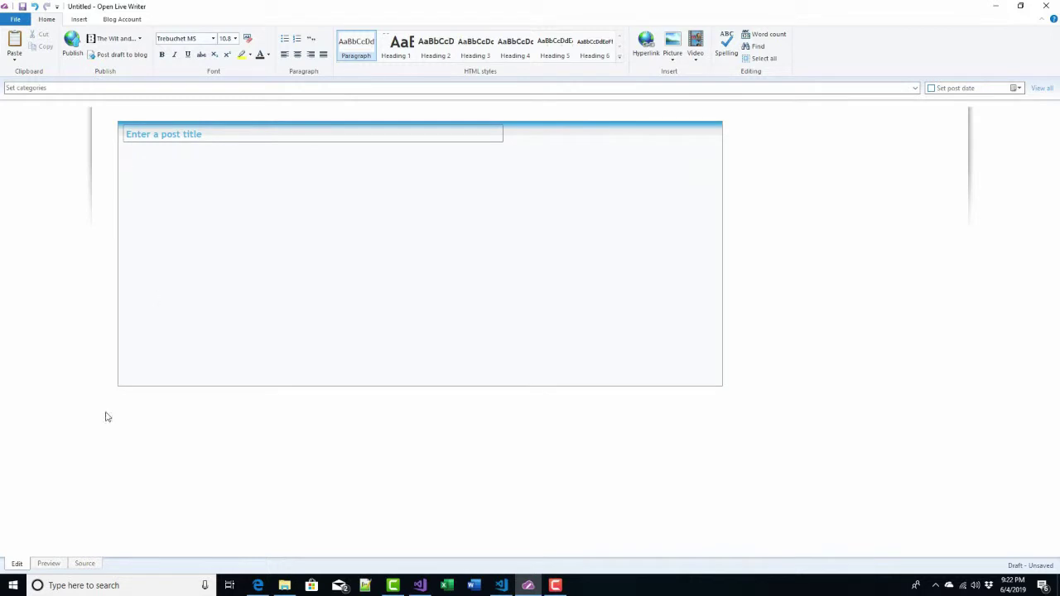
pyautogui.click(85, 564)
# Paste the C# code into the HTML source, preview it in Edit, then clear the entire source.
pyautogui.write('[FunctionName("Function1")] public static async Task<HttpResponseMessage> Run([HttpTrigger(AuthorizationLevel.Function, "get", "post", Route = null)]HttpRequestMessage req, TraceWriter log) {     log.Warning("C# HTTP trigger function processed a request.");      // parse query parameter     string name = req.GetQueryNameValuePairs()         .FirstOrDefault(q => string.Compare(q.Key, "name", true) == 0)         .Value;      if (name == null)     {         // Get request body         dynamic data = await req.Content.ReadAsAsync<object>();         name = data?.name;     }      return name == null         ? req.CreateResponse(HttpStatusCode.BadRequest, "Please pass a name on the query string or in the request body")         : req.CreateResponse(HttpStatusCode.OK, "Hello " + name); }')
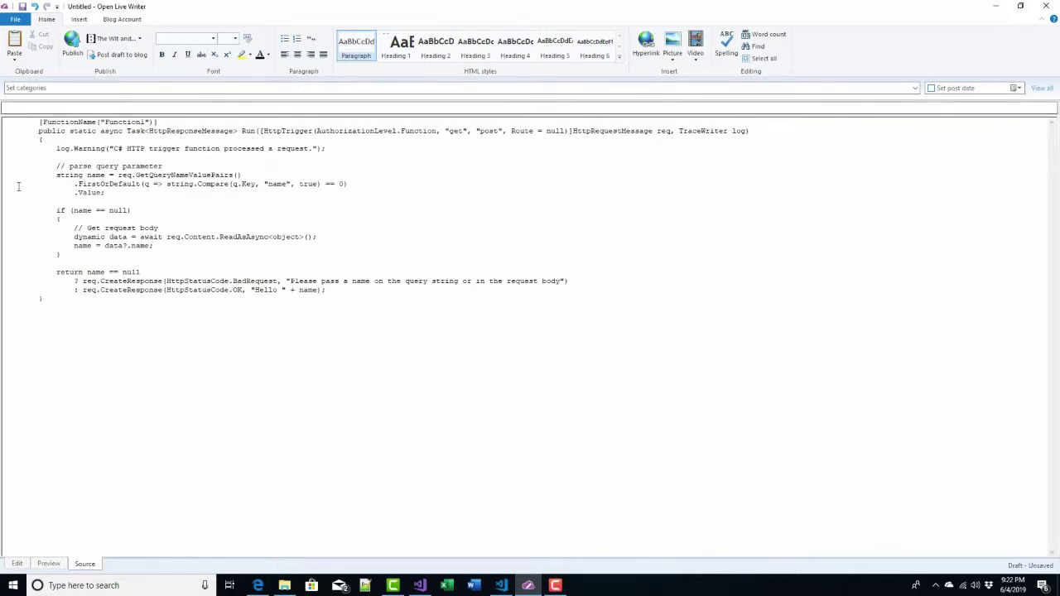
pyautogui.click(16, 563)
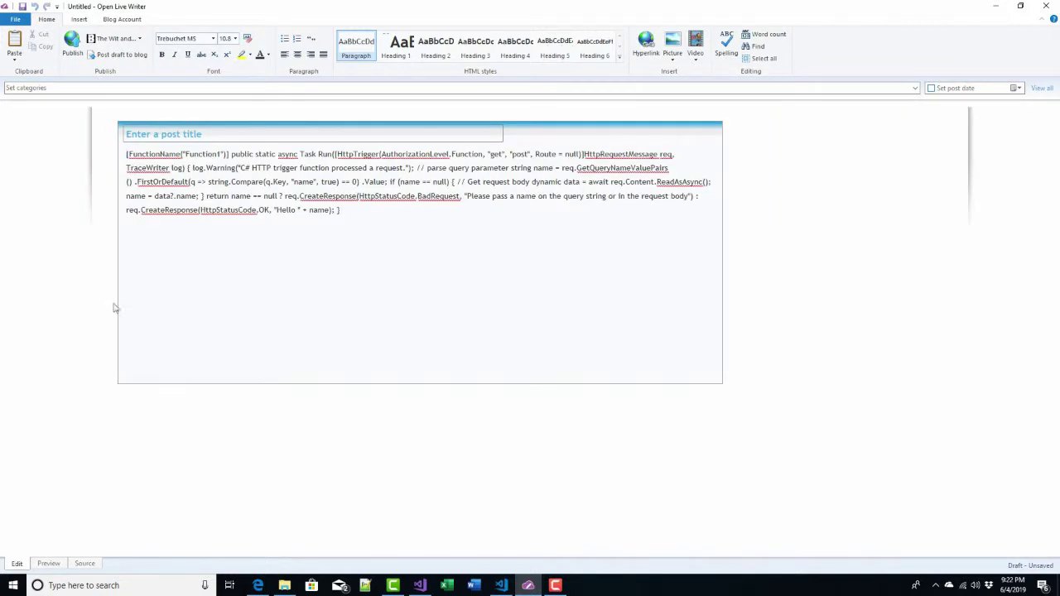
pyautogui.click(85, 564)
pyautogui.hotkey('ctrl', 'a')
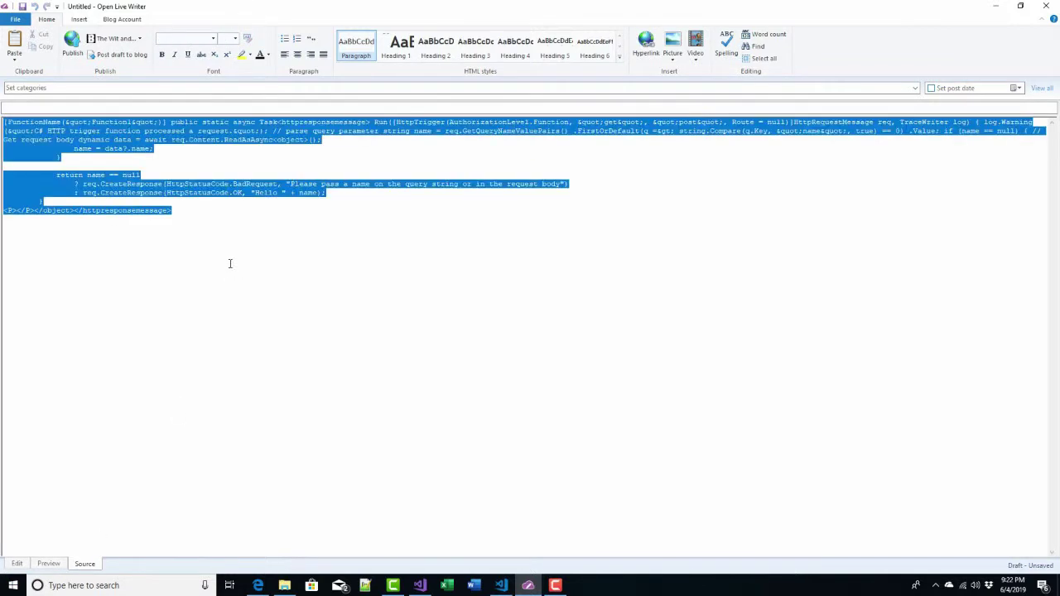
pyautogui.press('Delete')
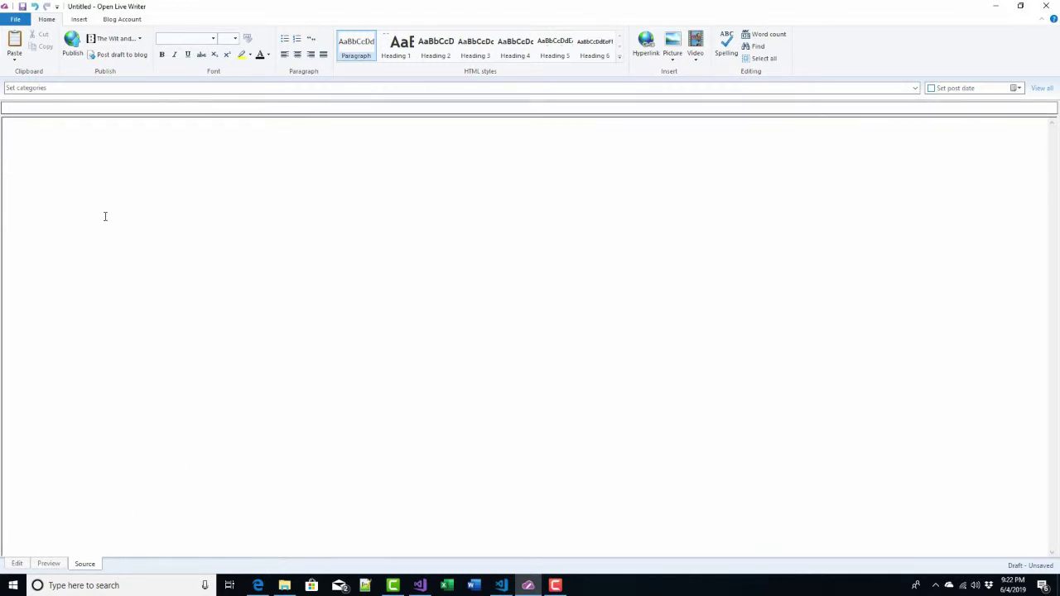
pyautogui.hotkey('alt', 'Tab')
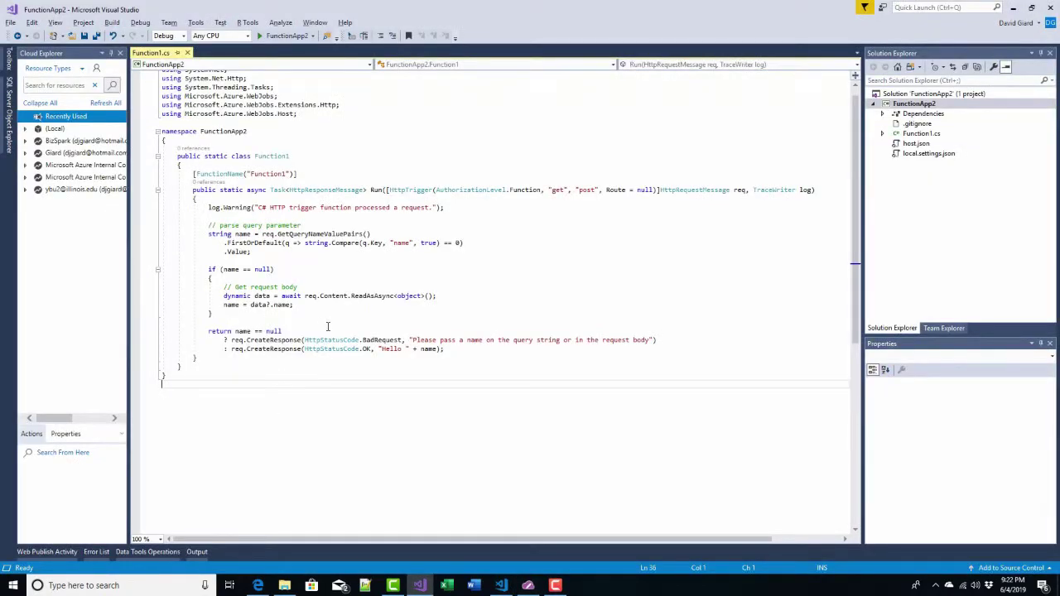
# Delete hilite.me's hello-world sample from the Source code box and paste the Function1 C# code in.
pyautogui.hotkey('alt', 'Tab')
pyautogui.hotkey('alt', 'Tab')
pyautogui.click(91, 9)
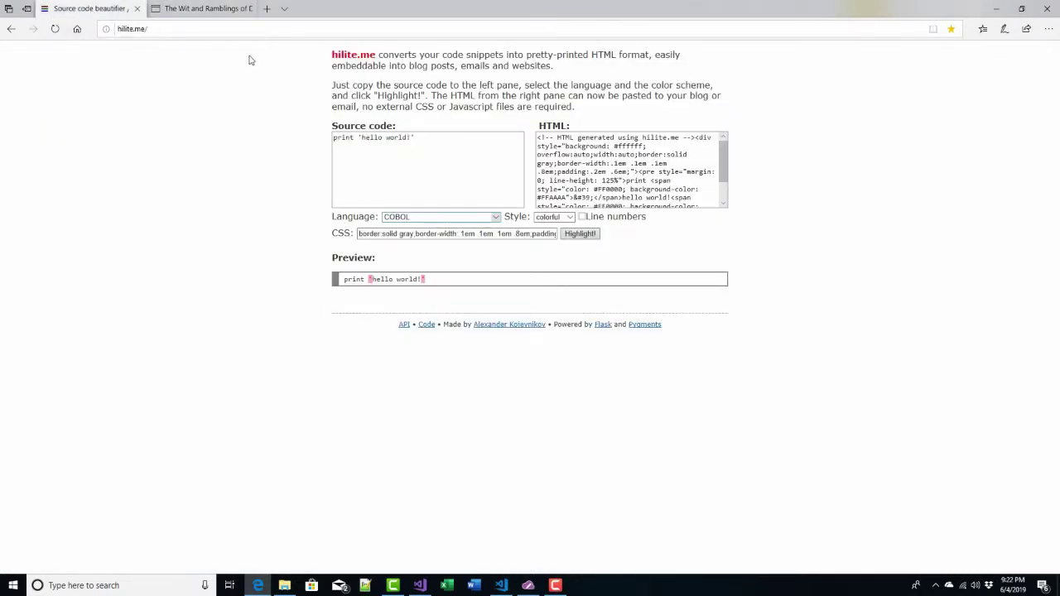
pyautogui.click(428, 138)
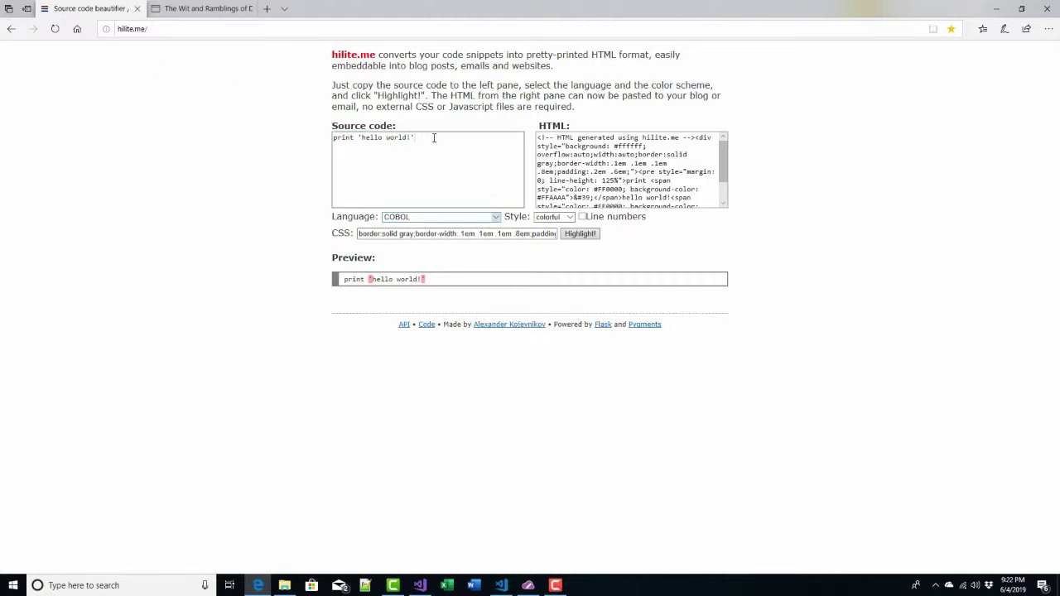
pyautogui.moveTo(418, 137); pyautogui.dragTo(276, 140)
pyautogui.click(351, 141)
pyautogui.click(588, 163)
pyautogui.moveTo(446, 139); pyautogui.dragTo(207, 163)
pyautogui.press('BackSpace')
pyautogui.rightClick(371, 137)
pyautogui.click(389, 183)
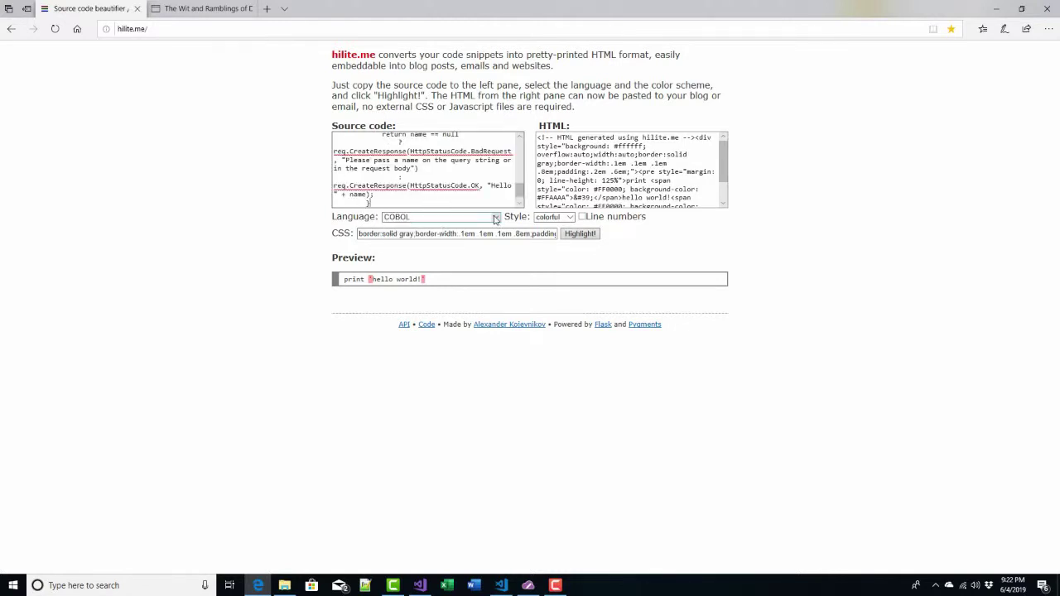
# Set the language to C# with the colorful style and generate the highlighted preview.
pyautogui.click(495, 218)
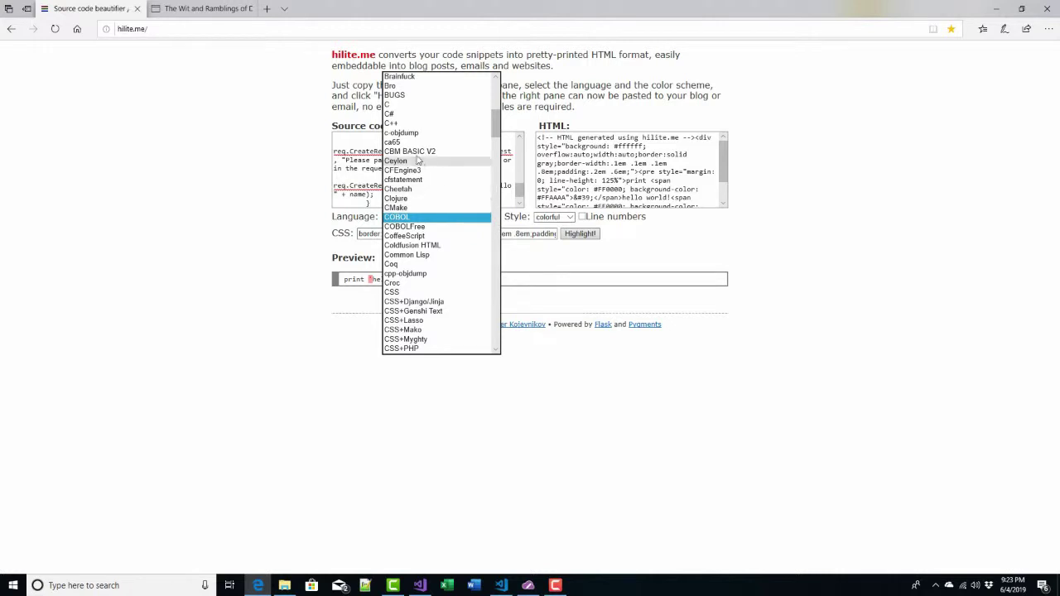
pyautogui.click(401, 115)
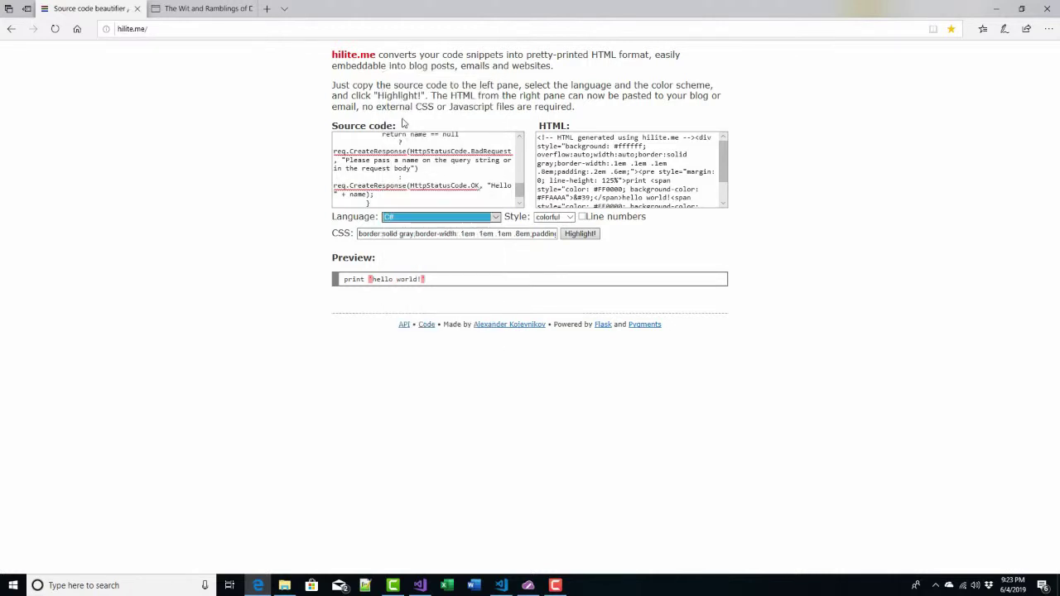
pyautogui.click(568, 218)
pyautogui.click(562, 218)
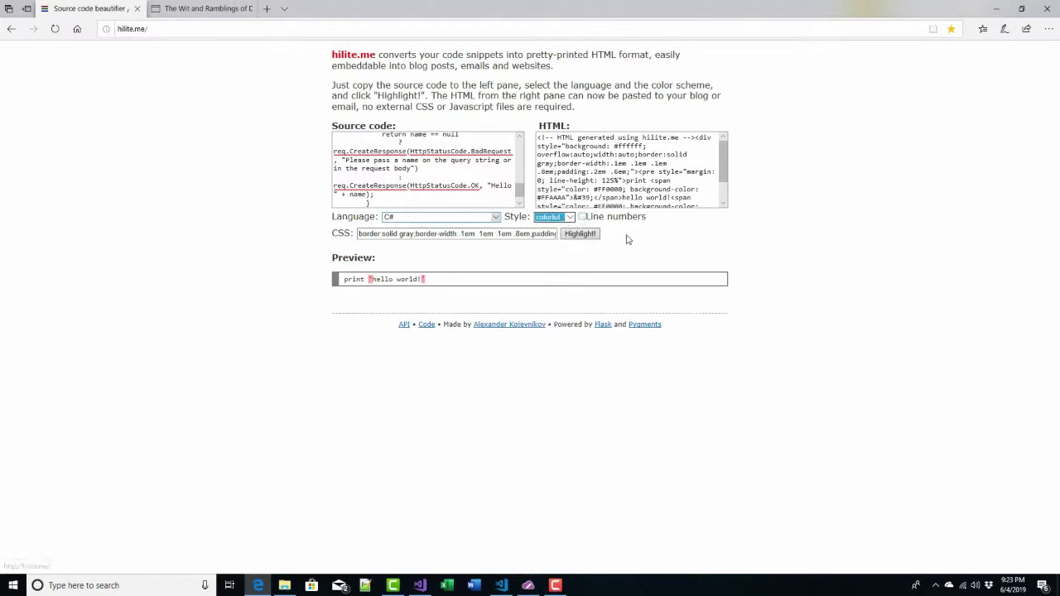
pyautogui.click(582, 234)
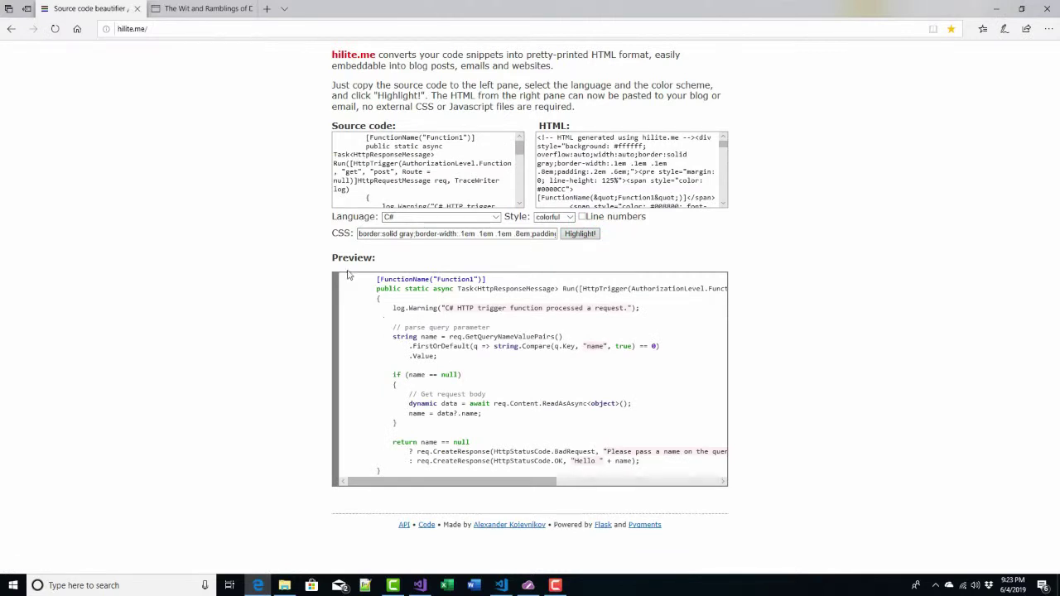
# Copy all the generated HTML from hilite.me's HTML box.
pyautogui.click(595, 187)
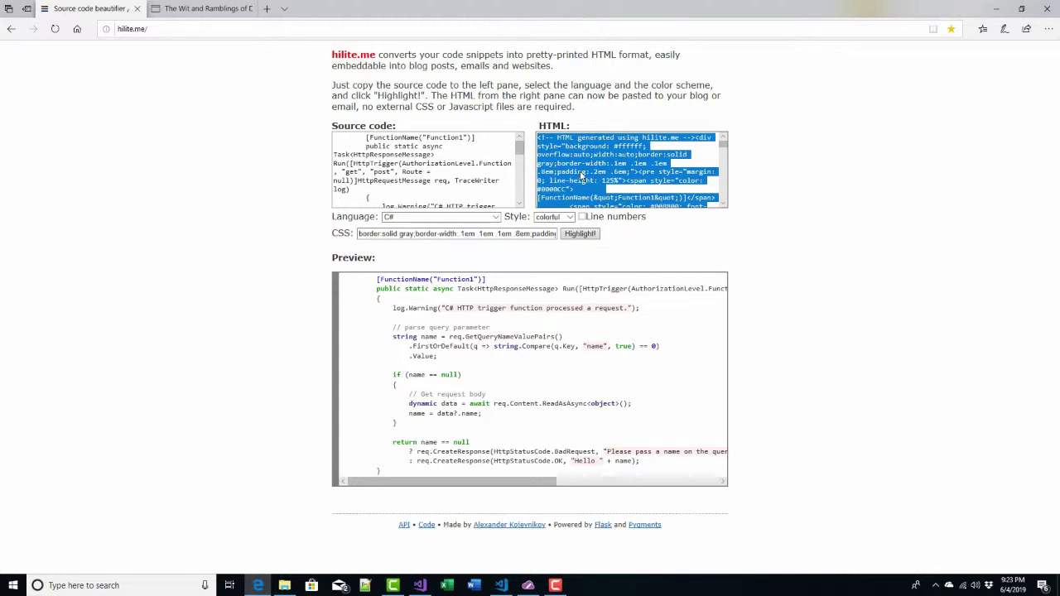
pyautogui.rightClick(582, 175)
pyautogui.click(595, 182)
# Add 'Here is my code:' and 'Listing 1' paragraphs in the source, pasting the highlighted C# between them.
pyautogui.hotkey('alt', 'Tab')
pyautogui.hotkey('alt', 'Tab')
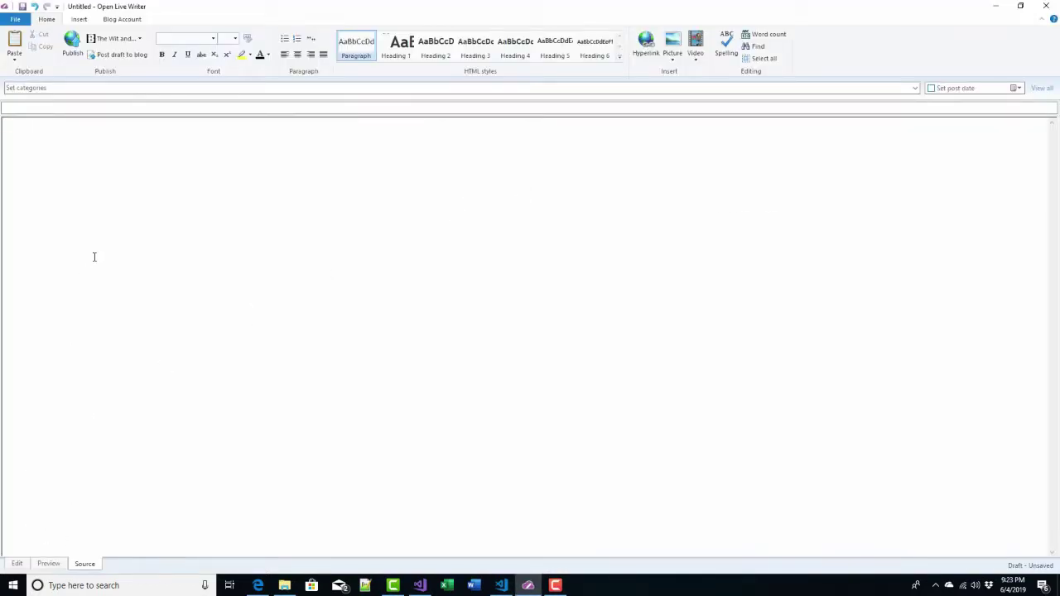
pyautogui.write('<p')
pyautogui.write('Here is m')
pyautogui.write('y code: </')
pyautogui.write('p')
pyautogui.write('>   <p>')
pyautogui.write('Listing')
pyautogui.write(' 1</')
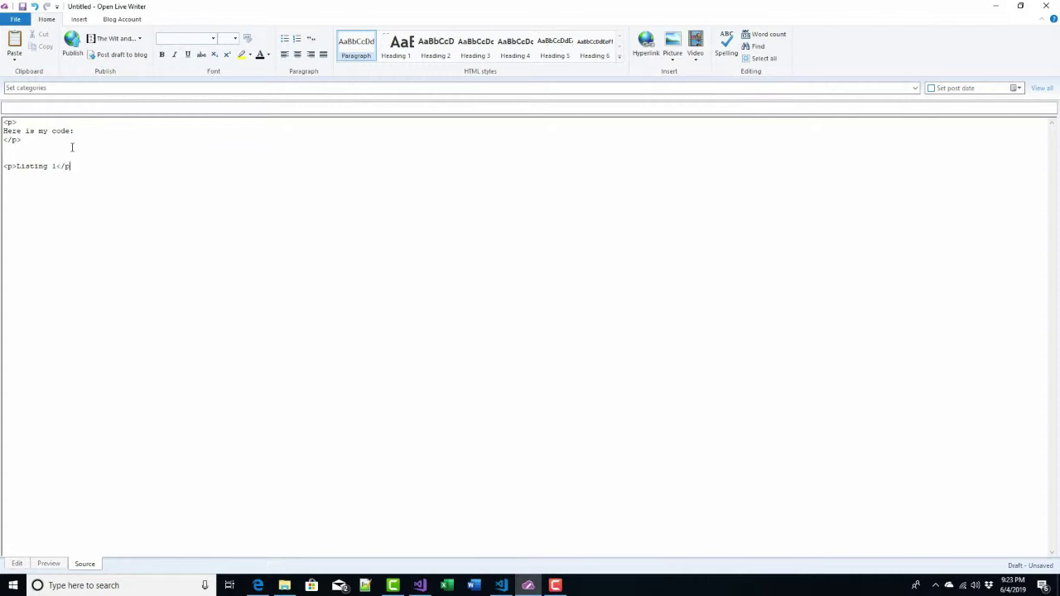
pyautogui.hotkey('ctrl', 'v')
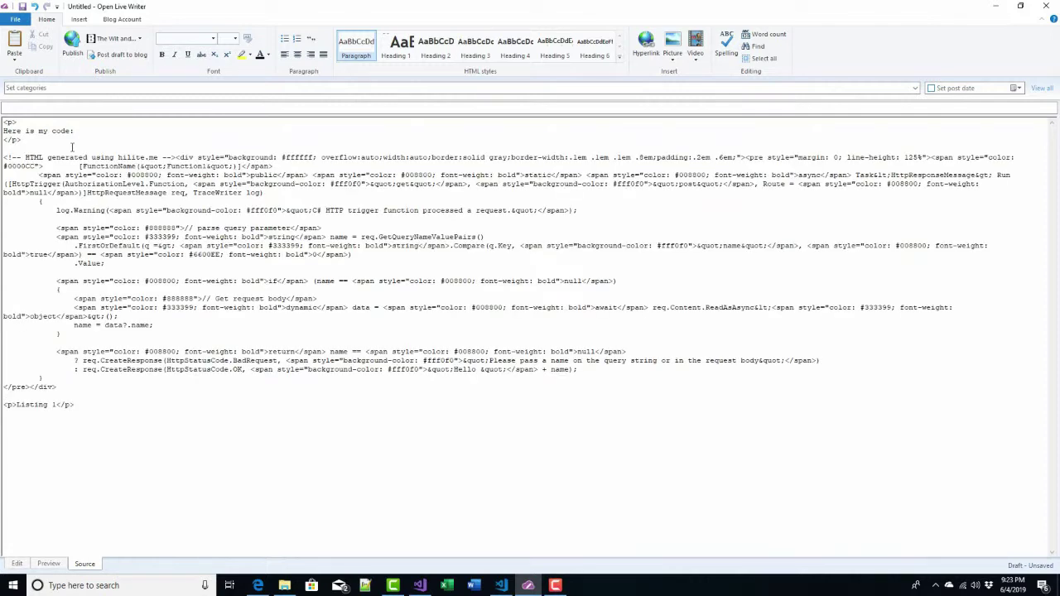
pyautogui.click(16, 564)
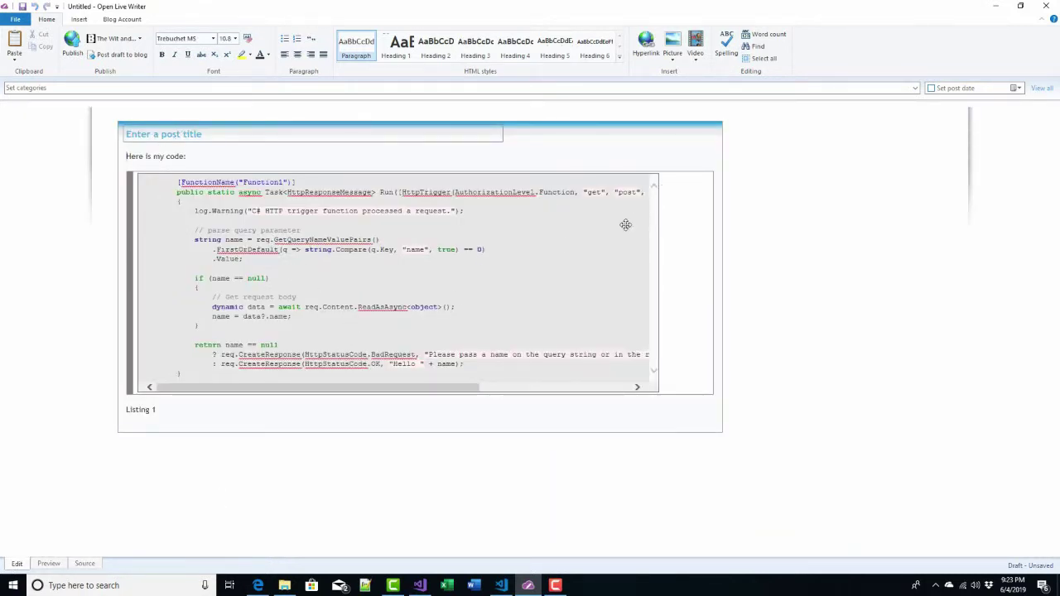
pyautogui.click(590, 274)
pyautogui.click(442, 392)
pyautogui.moveTo(442, 392); pyautogui.dragTo(281, 395)
pyautogui.click(194, 201)
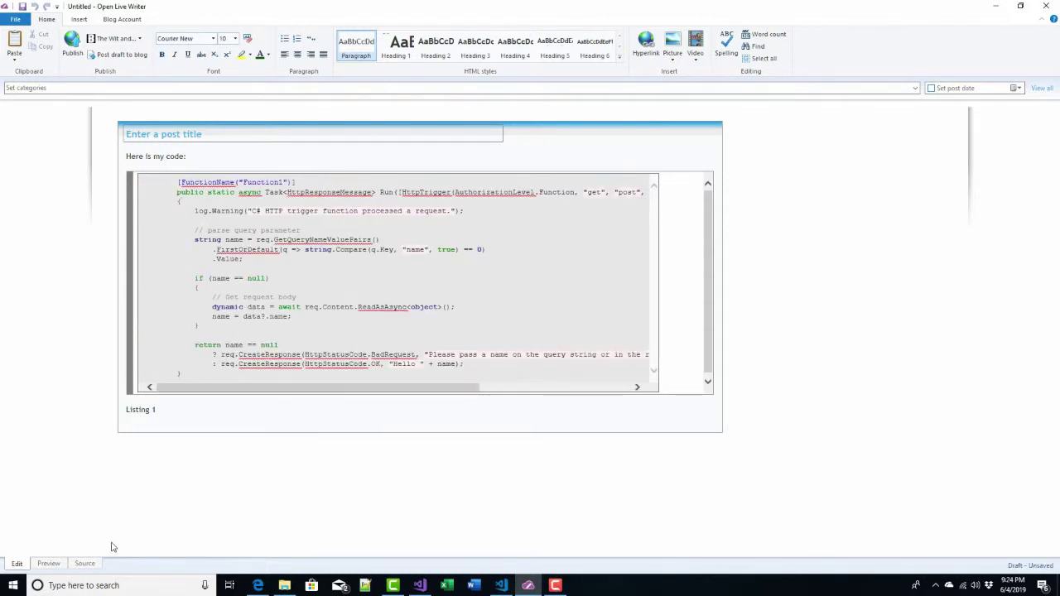
pyautogui.click(89, 563)
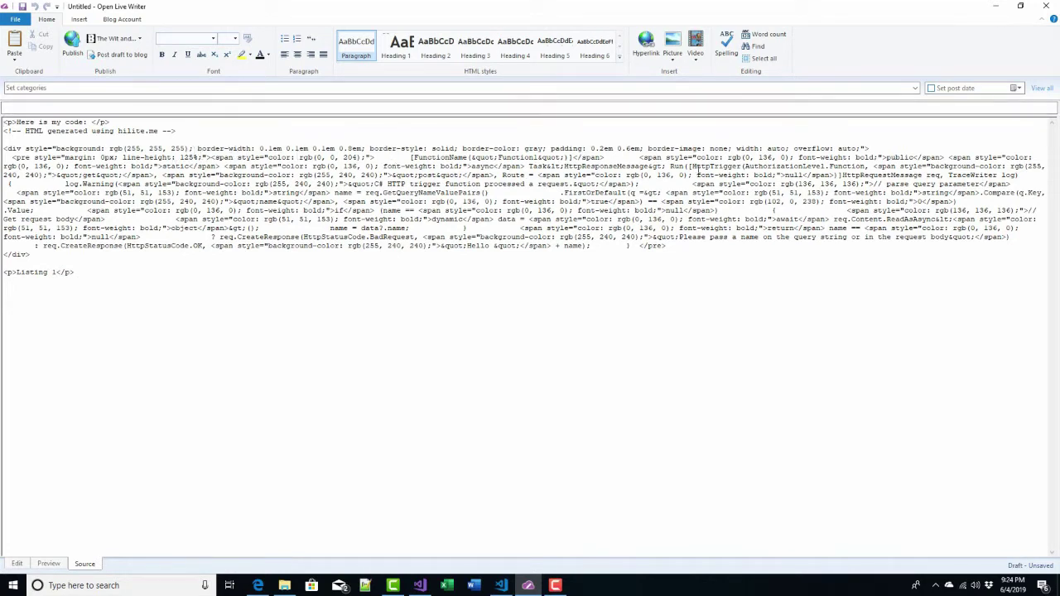
pyautogui.click(130, 303)
pyautogui.hotkey('shift', 'Left')
pyautogui.hotkey('shift', 'Left')
pyautogui.hotkey('shift', 'Left')
pyautogui.hotkey('shift', 'Left')
pyautogui.hotkey('shift', 'Left')
pyautogui.press('End')
pyautogui.click(17, 564)
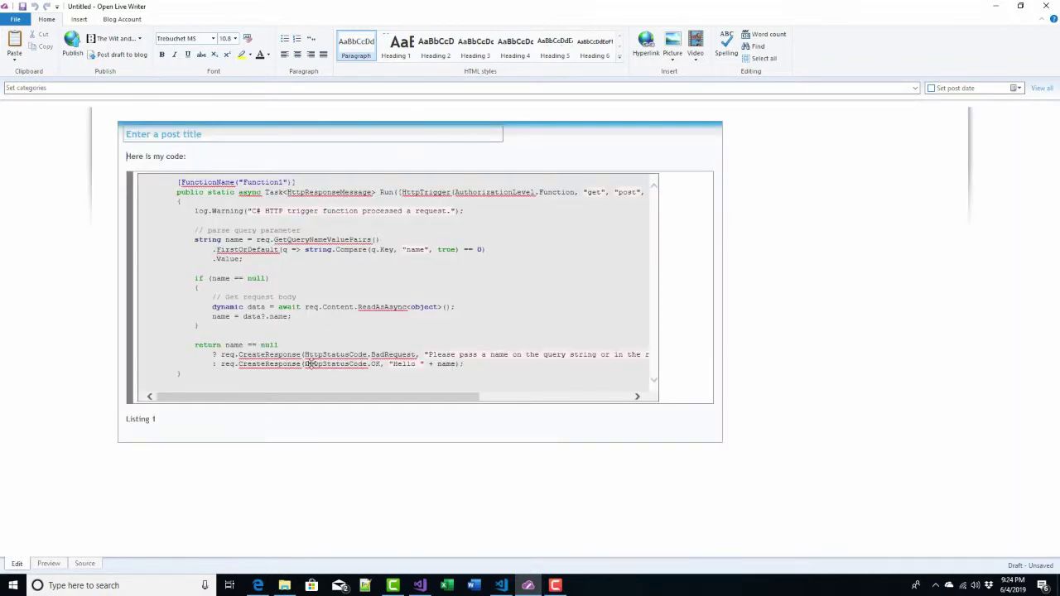
# Browse hilite.me's language list, then bring up script.js in Visual Studio Code.
pyautogui.hotkey('alt', 'Tab')
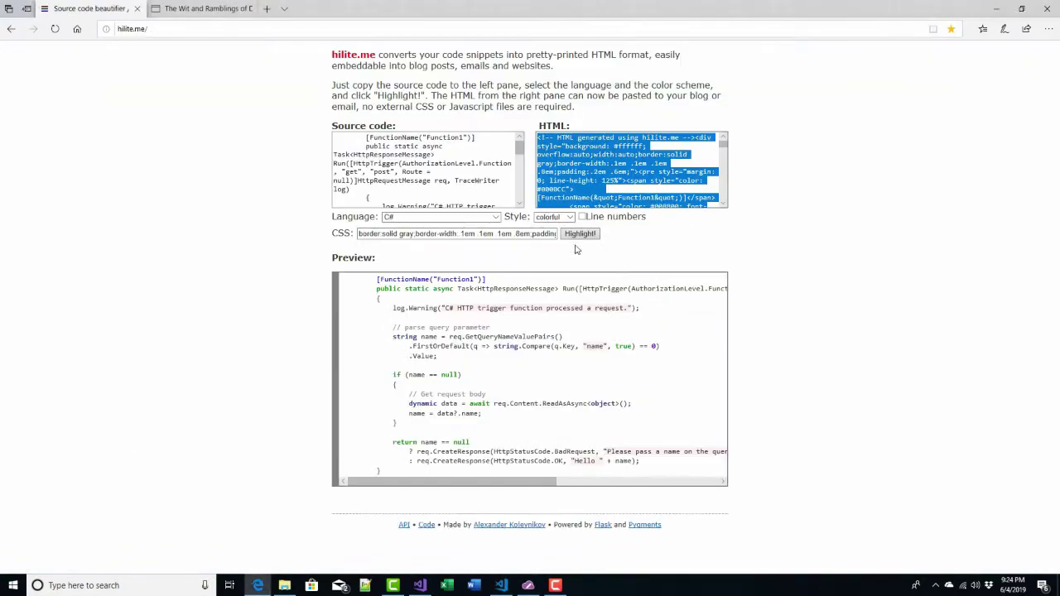
pyautogui.click(495, 218)
pyautogui.scroll(3, 464, 246)
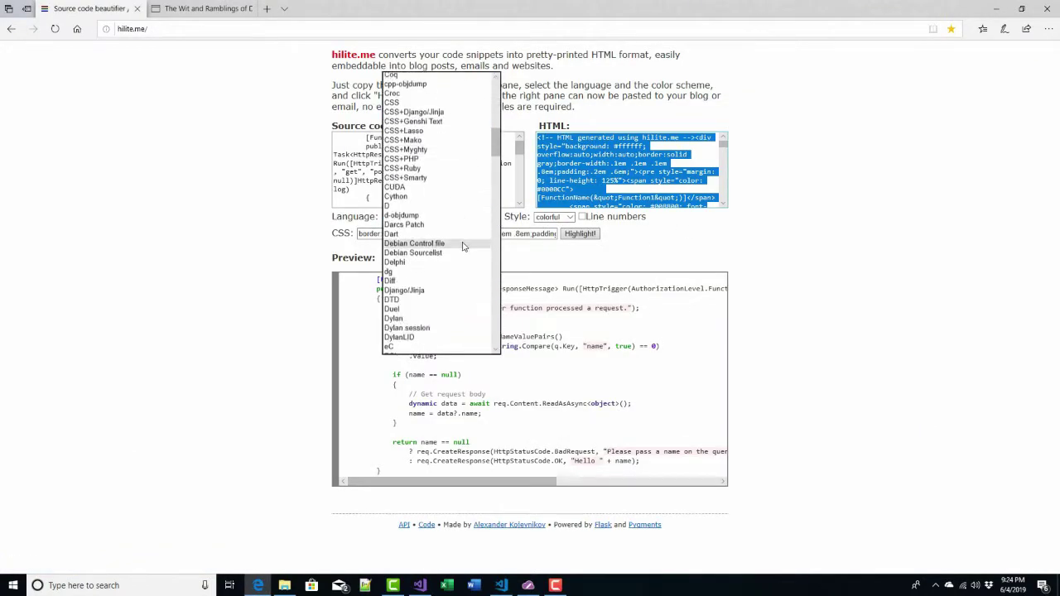
pyautogui.scroll(1, 464, 247)
pyautogui.hotkey('alt', 'Tab')
pyautogui.hotkey('alt', 'Tab')
pyautogui.hotkey('alt', 'Tab')
pyautogui.hotkey('alt', 'Tab')
pyautogui.hotkey('ctrl', 'Tab')
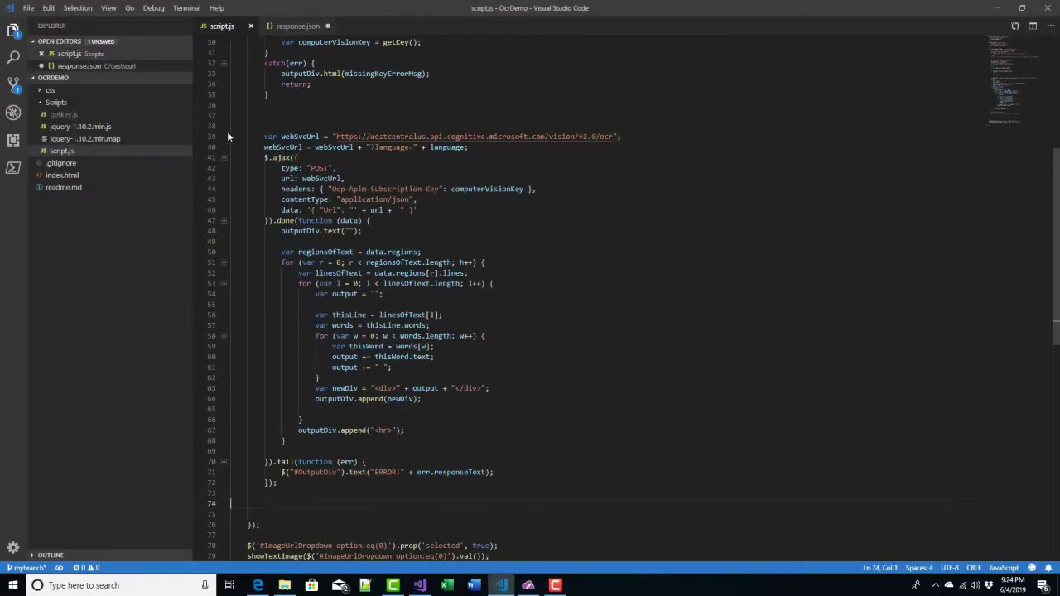
# Copy the web-service call code on lines 39–72 of script.js and return to hilite.me.
pyautogui.moveTo(230, 135); pyautogui.dragTo(225, 494)
pyautogui.rightClick(302, 192)
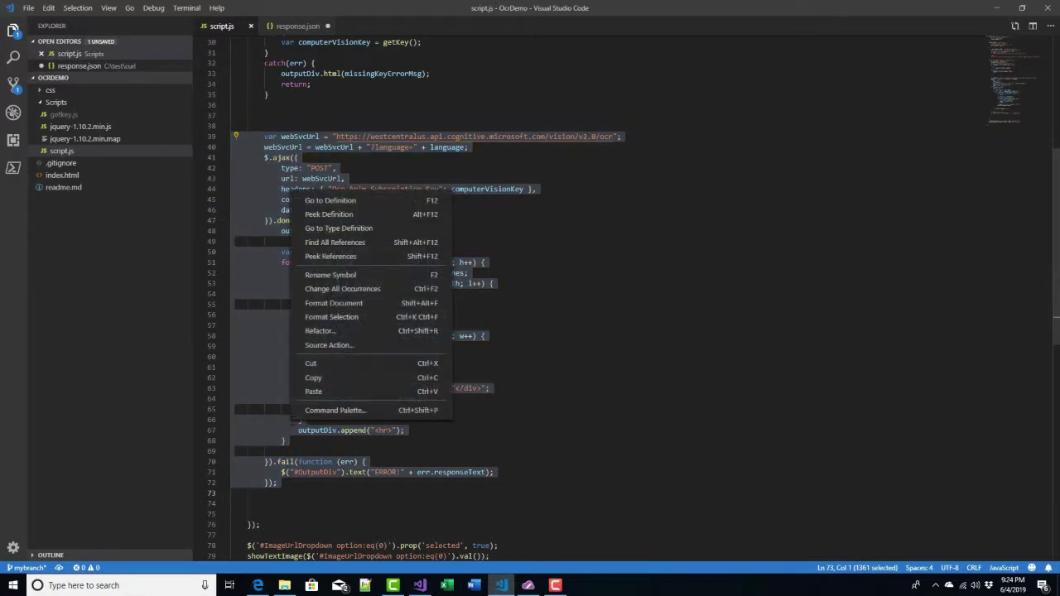
pyautogui.click(311, 380)
pyautogui.hotkey('alt', 'Tab')
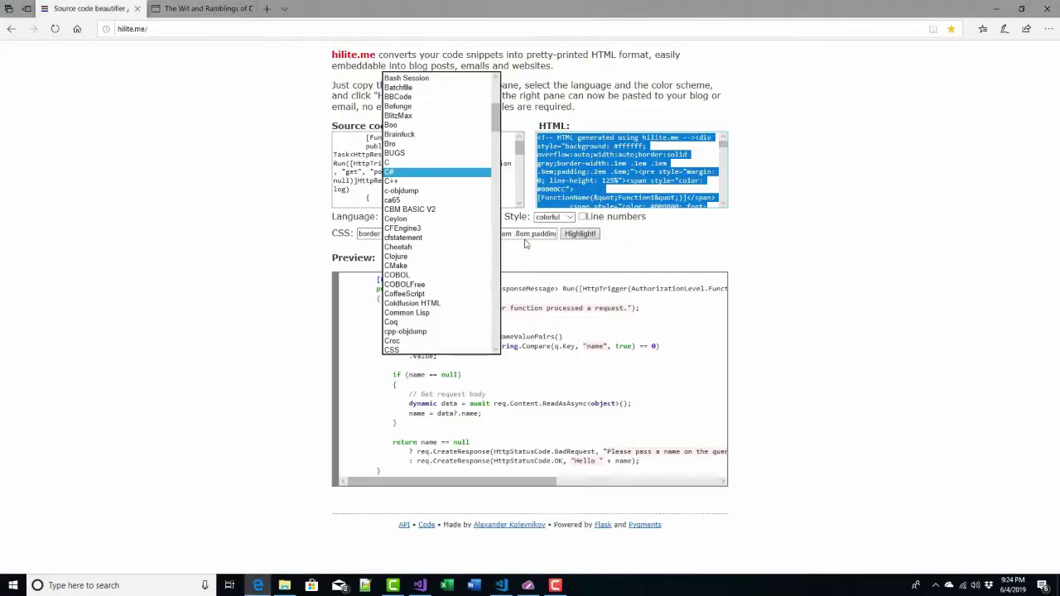
# Replace the old C# in hilite.me's Source code box with the copied JavaScript.
pyautogui.click(426, 174)
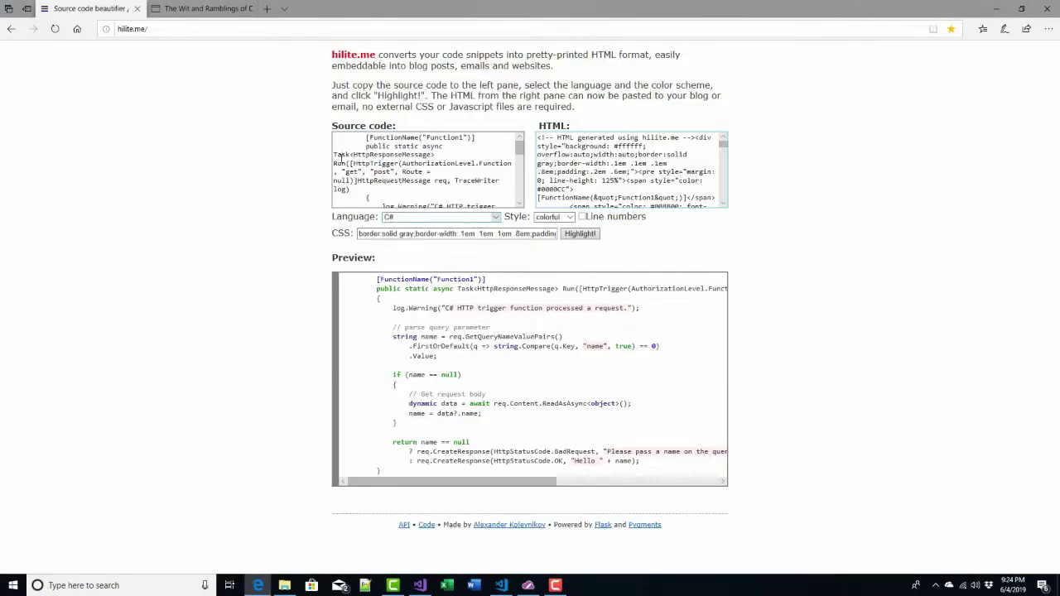
pyautogui.click(355, 159)
pyautogui.hotkey('ctrl', 'a')
pyautogui.press('Delete')
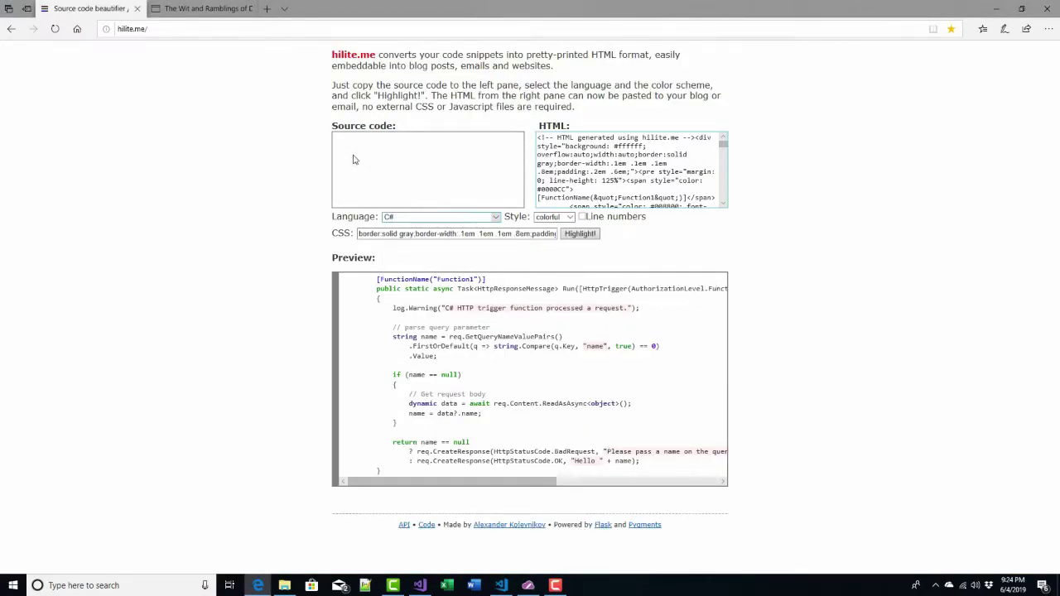
pyautogui.hotkey('ctrl', 'v')
# Highlight the code as JavaScript and copy the generated HTML.
pyautogui.click(494, 217)
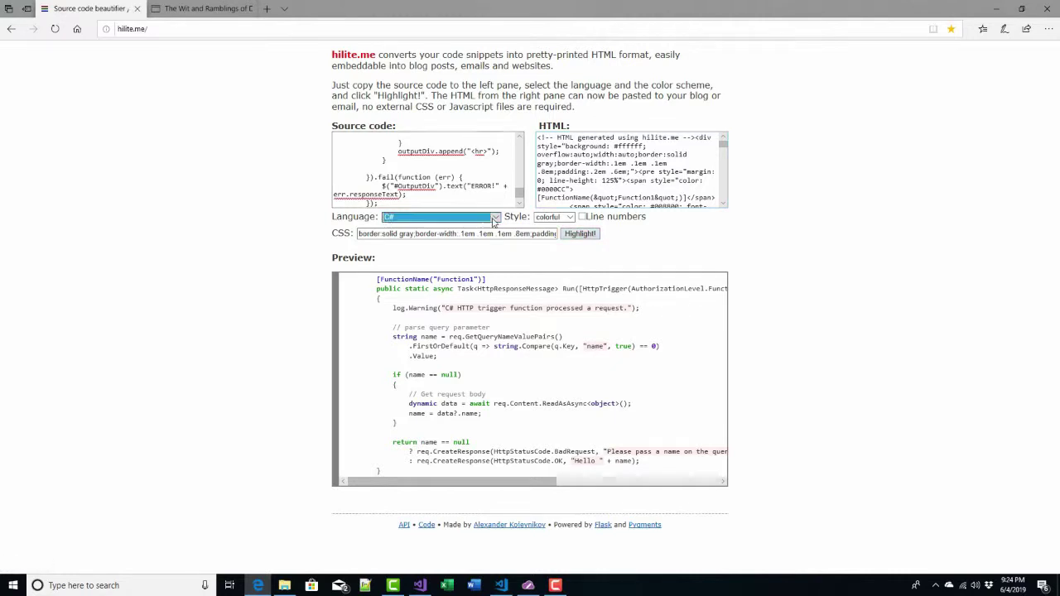
pyautogui.write('j')
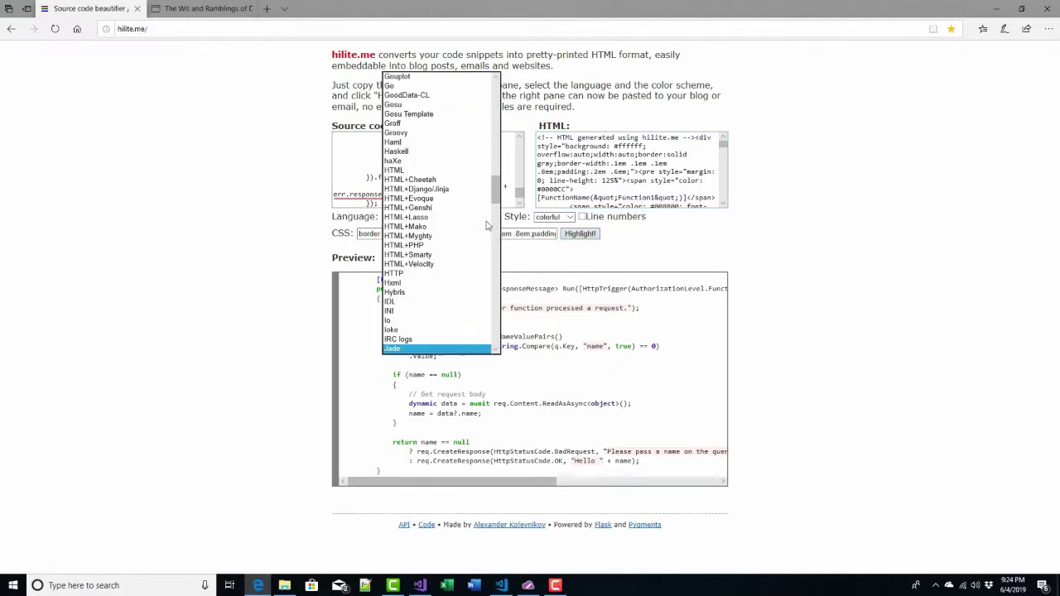
pyautogui.write('avascript')
pyautogui.press('Return')
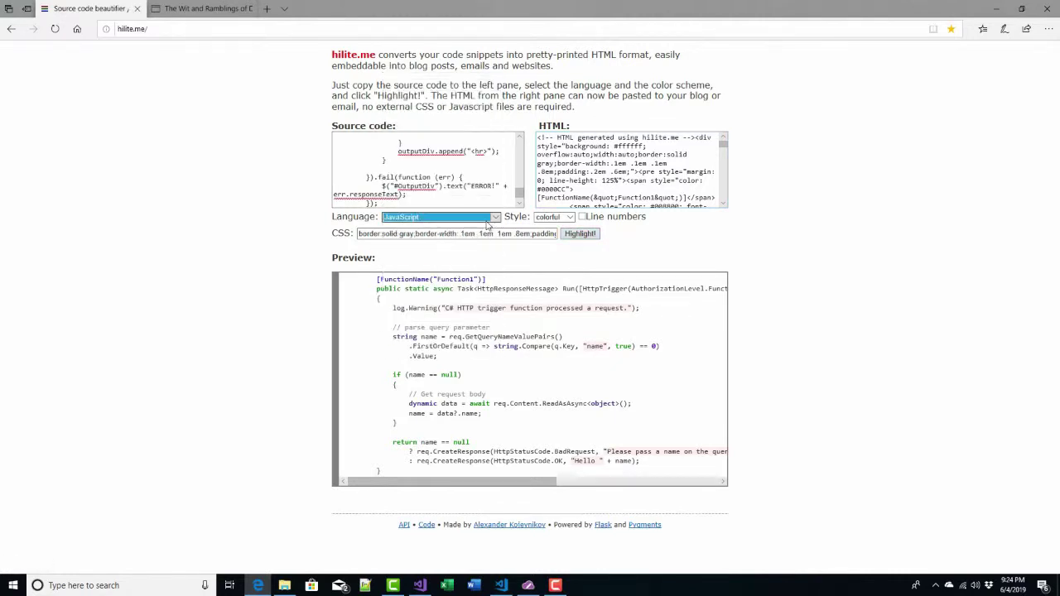
pyautogui.click(573, 236)
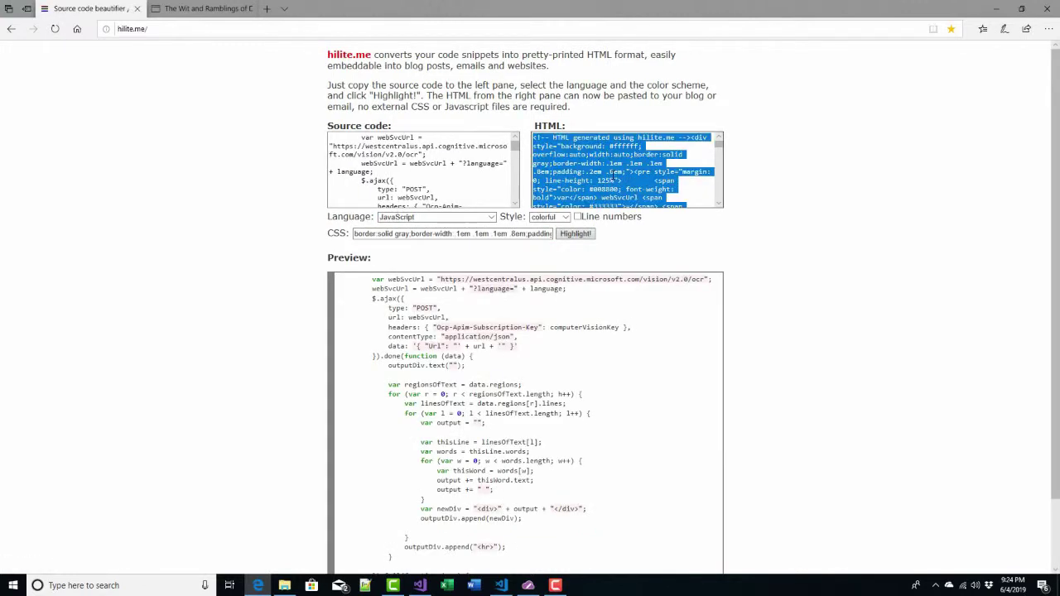
pyautogui.rightClick(634, 171)
pyautogui.click(645, 180)
pyautogui.hotkey('alt', 'Tab')
# Add a 'Some JavaScript:' line and a 'Listing 2' caption below Listing 1.
pyautogui.click(645, 179)
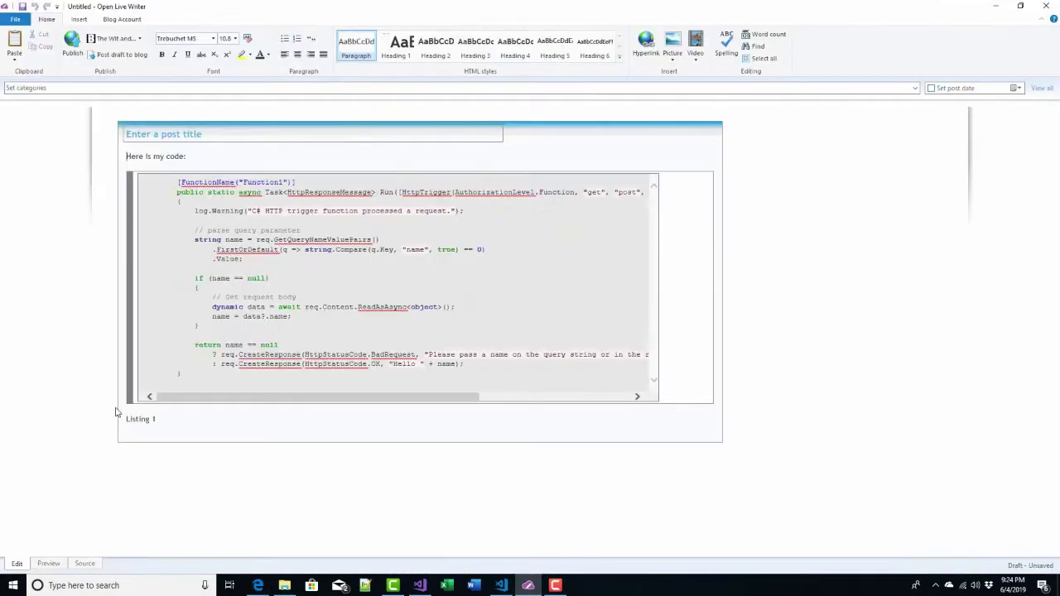
pyautogui.press('Return')
pyautogui.write('Some Jav')
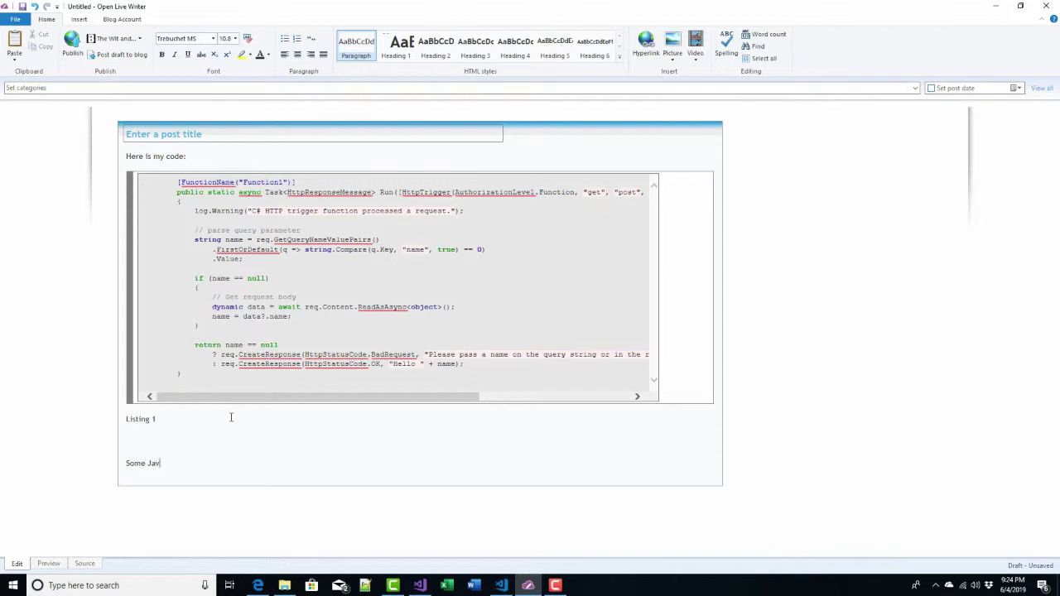
pyautogui.write('aScript:')
pyautogui.press('Return')
pyautogui.write('Listing 2')
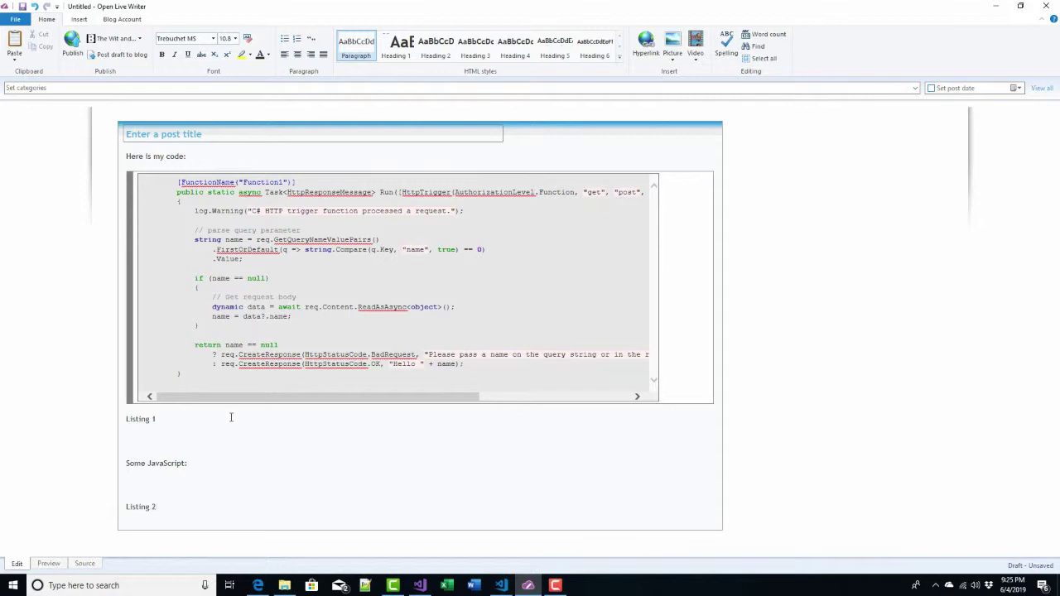
pyautogui.press('Return')
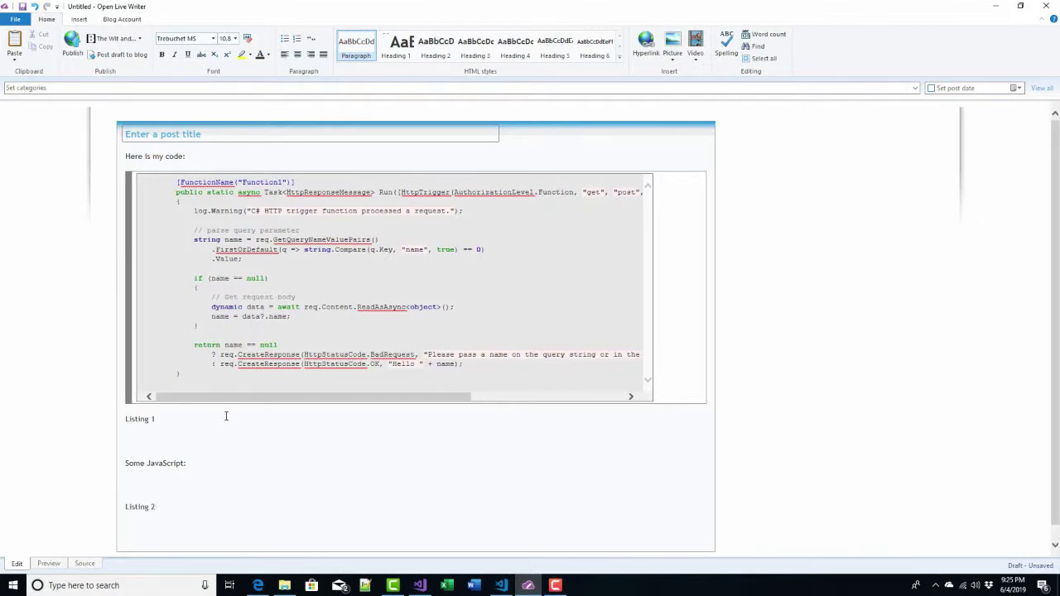
# Paste the highlighted JavaScript HTML into the post source between the heading and caption.
pyautogui.click(84, 563)
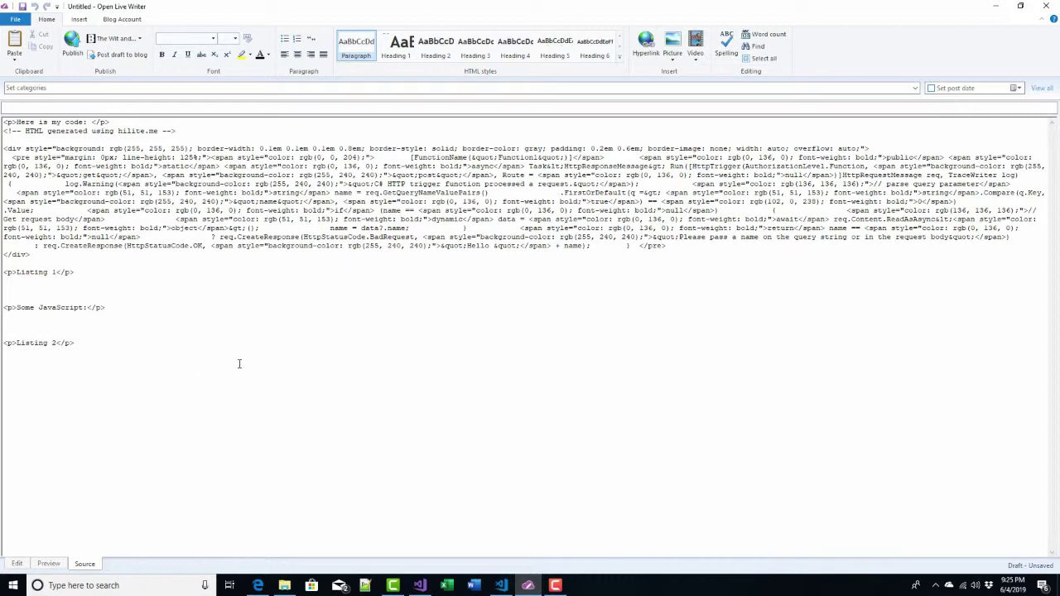
pyautogui.hotkey('ctrl', 'v')
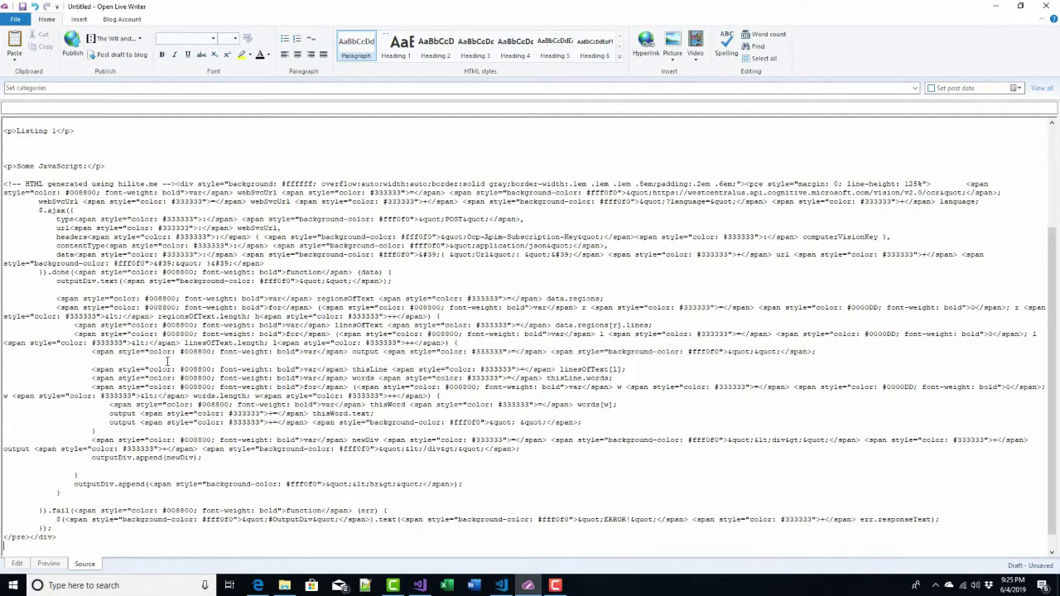
pyautogui.click(18, 564)
pyautogui.scroll(-5, 372, 427)
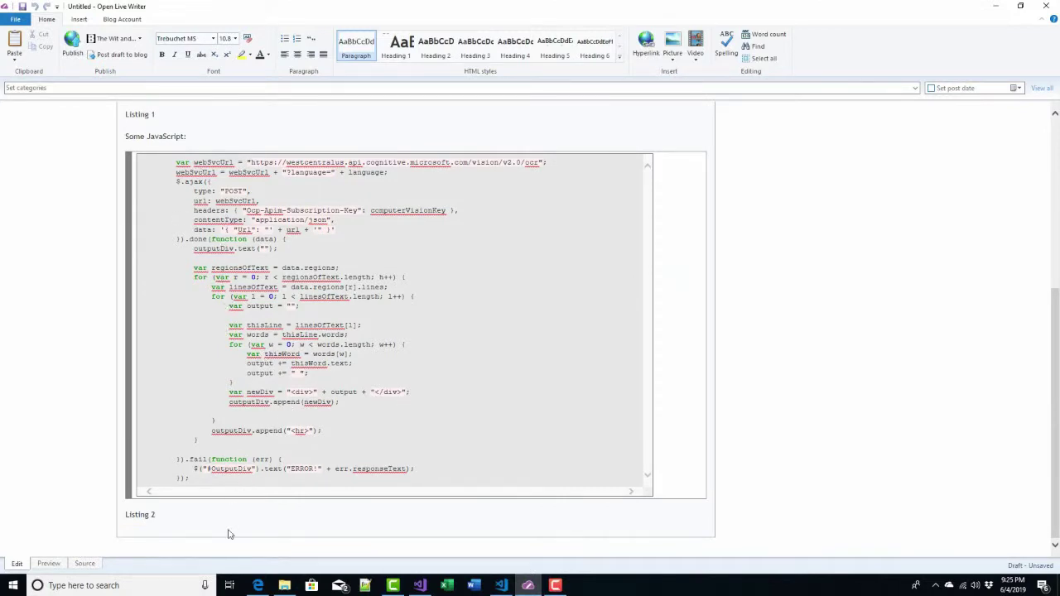
# Add a 'Some JSON:' heading and a 'Listing 3' caption on new lines after Listing 2.
pyautogui.click(166, 515)
pyautogui.press('Return')
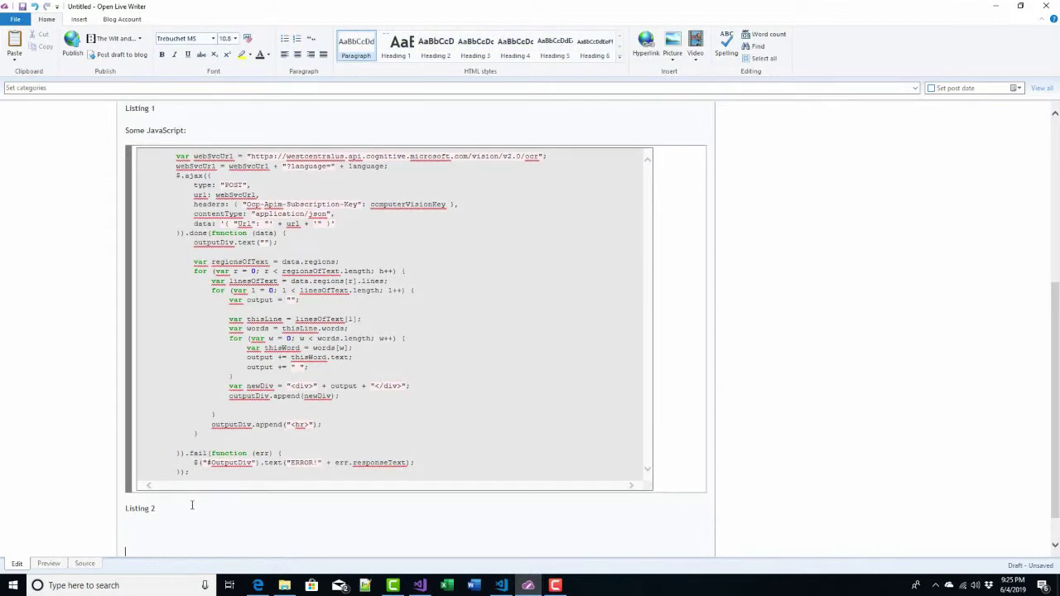
pyautogui.write('Some JSON:')
pyautogui.press('Return')
pyautogui.write('Listing ')
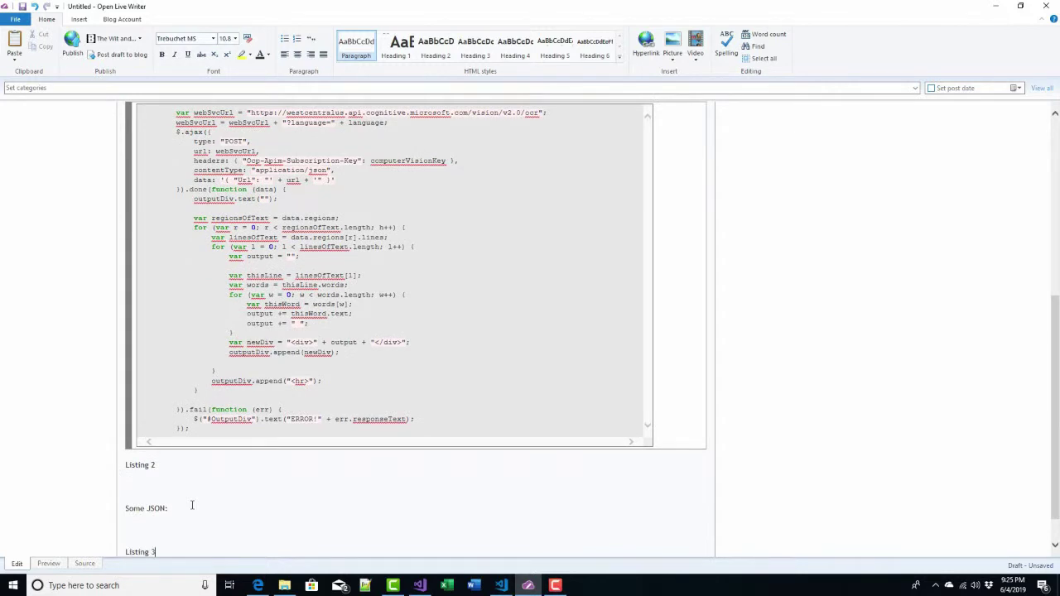
pyautogui.write('3')
pyautogui.press('Return')
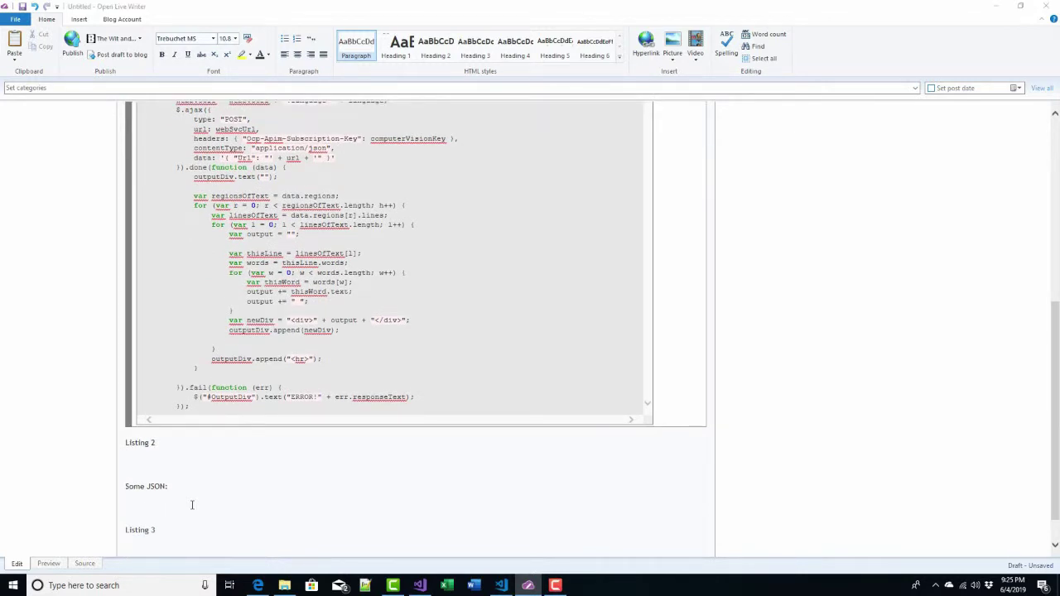
pyautogui.hotkey('alt', 'Tab')
pyautogui.hotkey('alt', 'Tab')
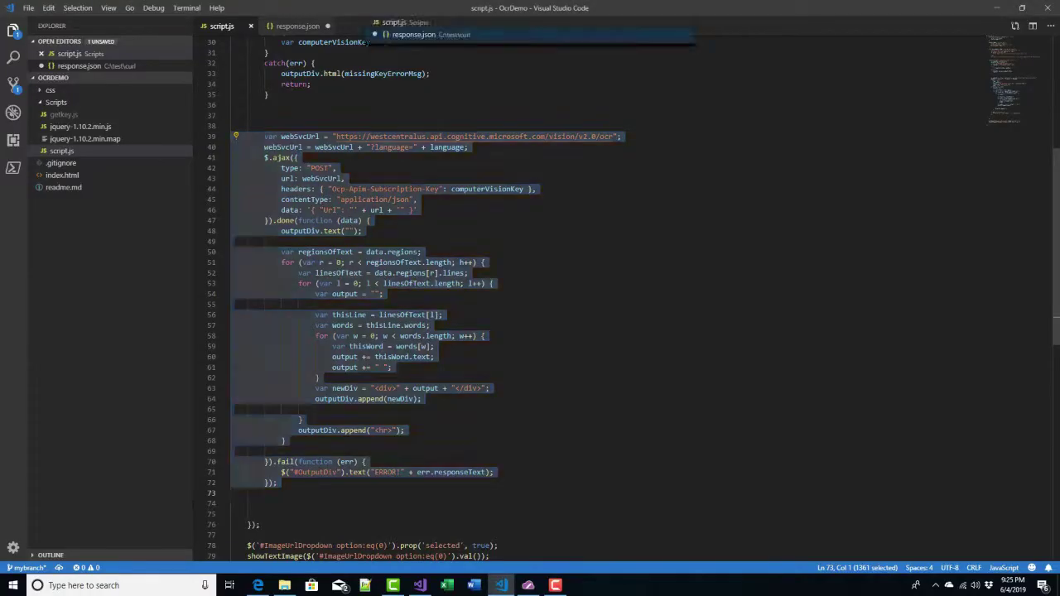
# Copy the entire response.json contents from Visual Studio Code.
pyautogui.hotkey('ctrl', 'Tab')
pyautogui.click(288, 61)
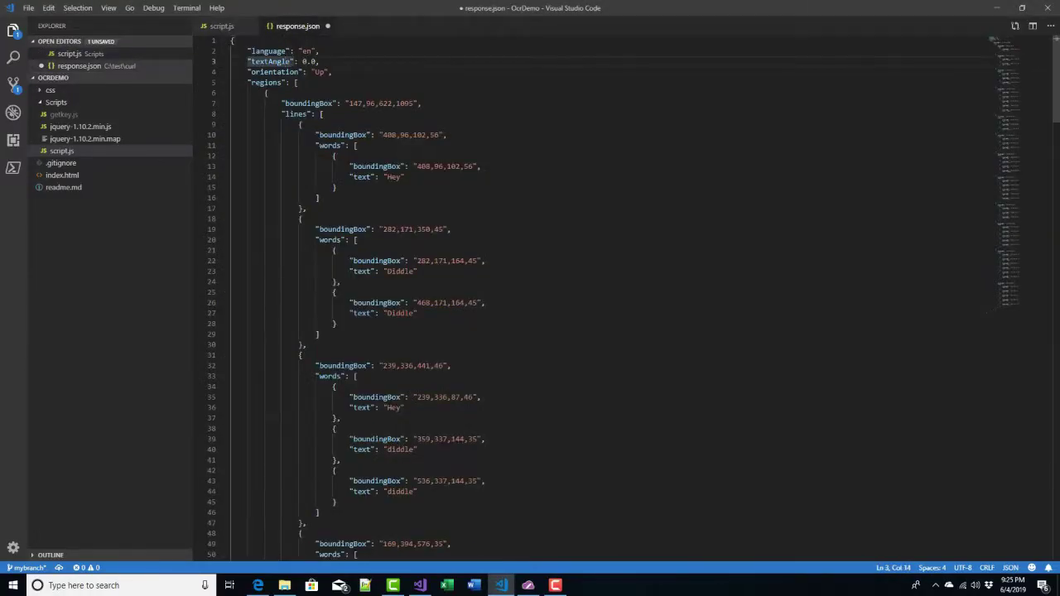
pyautogui.hotkey('ctrl', 'a')
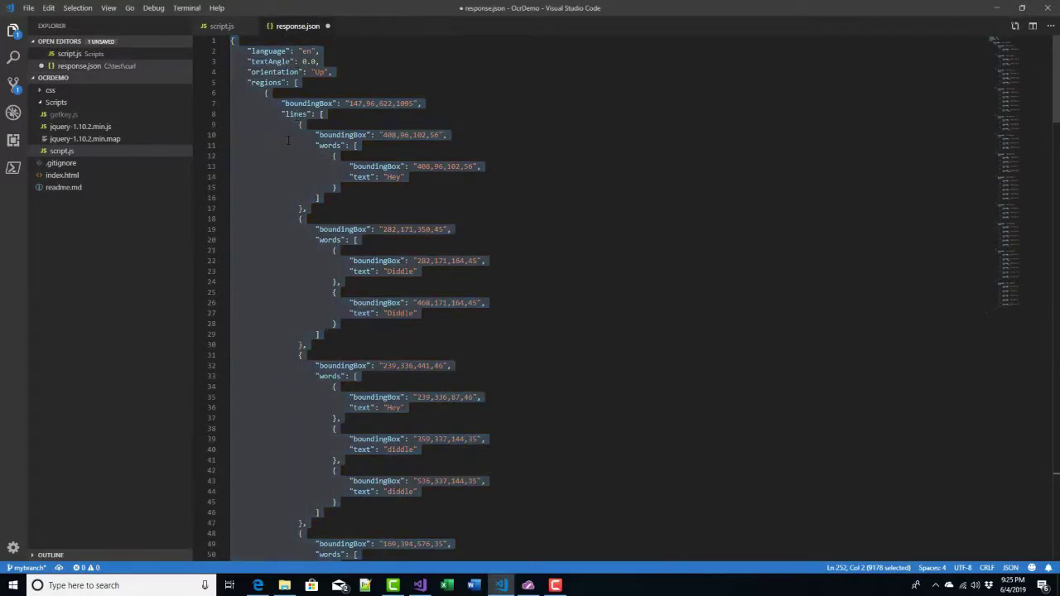
pyautogui.rightClick(287, 144)
pyautogui.click(309, 212)
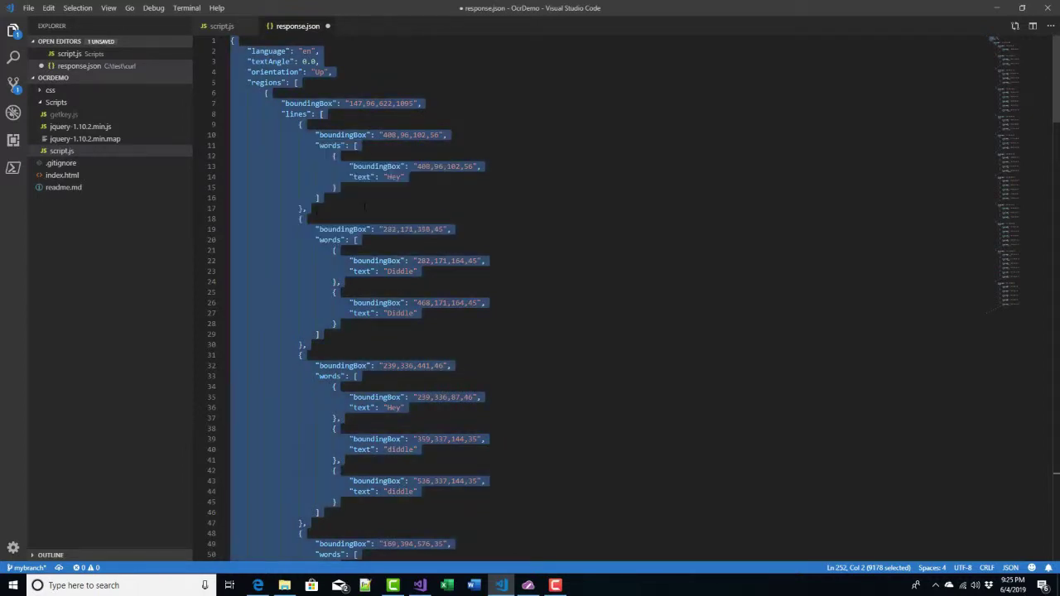
pyautogui.hotkey('alt', 'Tab')
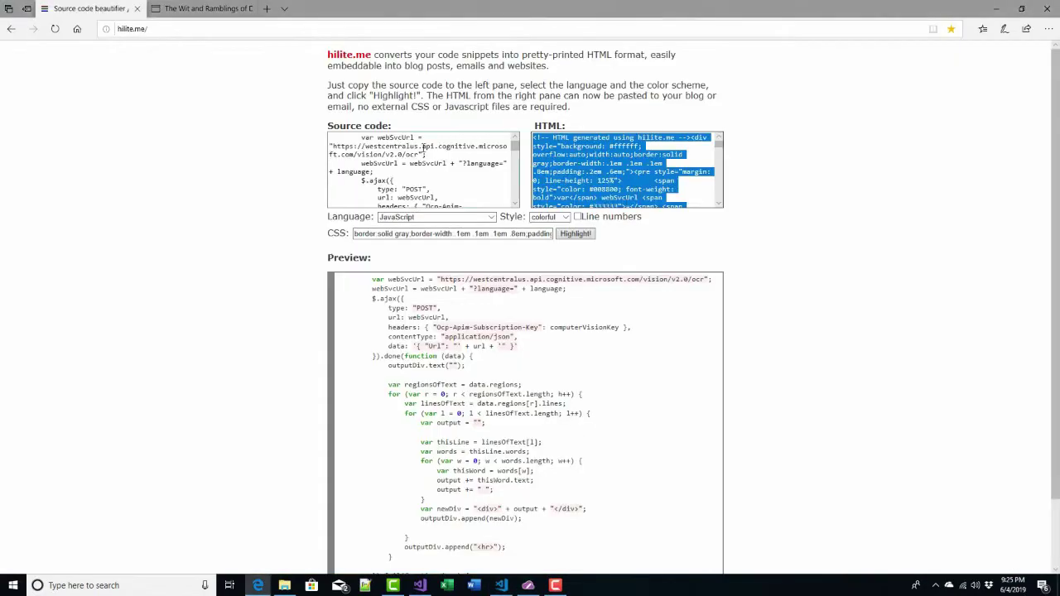
# Replace hilite.me's source code with the JSON and highlight it using the JSON language.
pyautogui.click(407, 139)
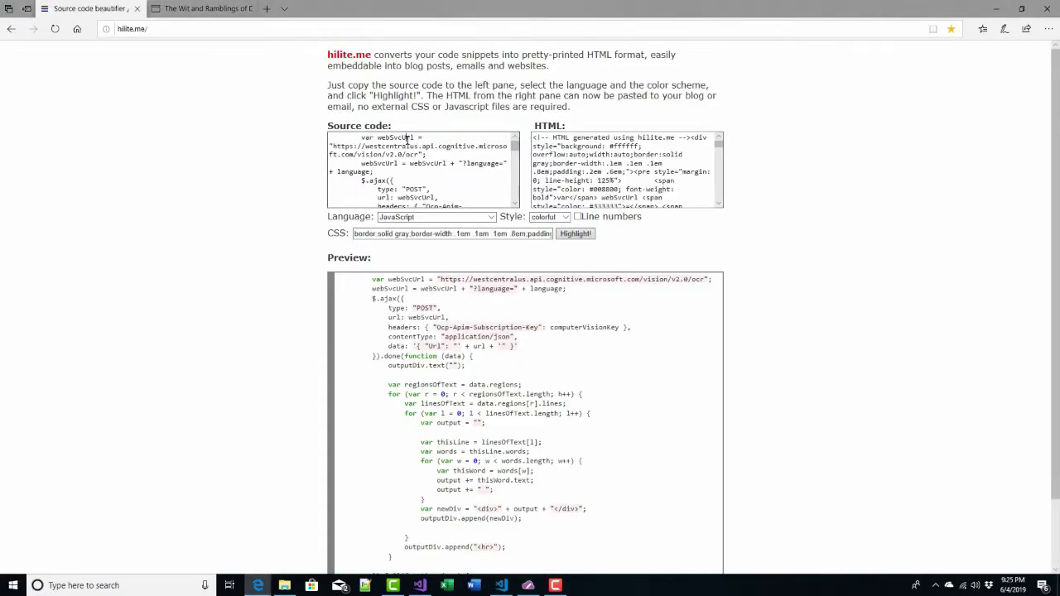
pyautogui.hotkey('ctrl', 'a')
pyautogui.hotkey('ctrl', 'v')
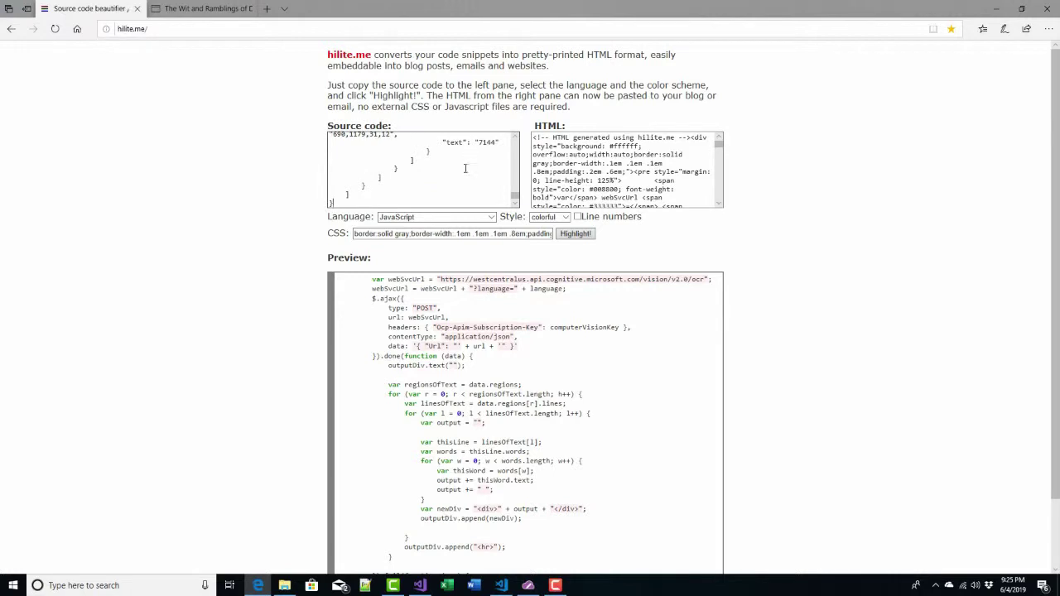
pyautogui.click(493, 217)
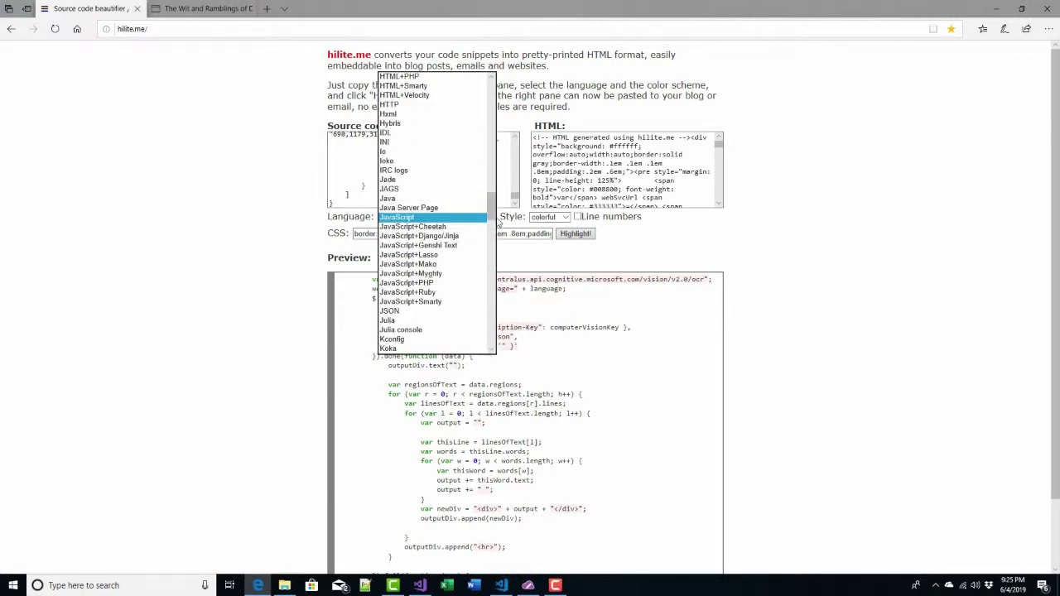
pyautogui.press('Down')
pyautogui.press('Down')
pyautogui.press('Down')
pyautogui.press('Down')
pyautogui.press('Down')
pyautogui.press('Down')
pyautogui.press('Down')
pyautogui.press('Down')
pyautogui.press('Down')
pyautogui.press('Down')
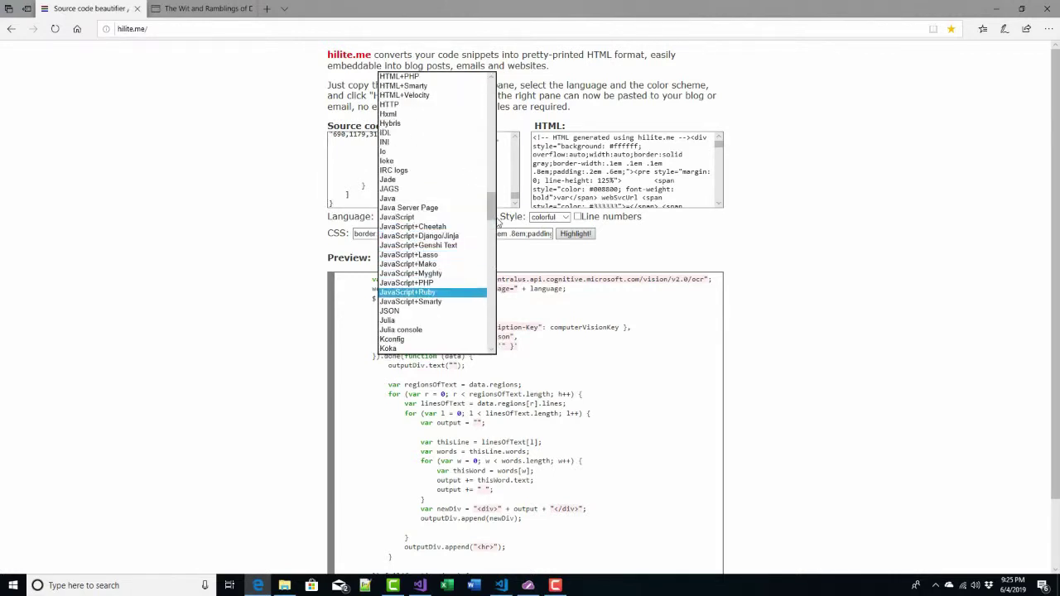
pyautogui.press('Return')
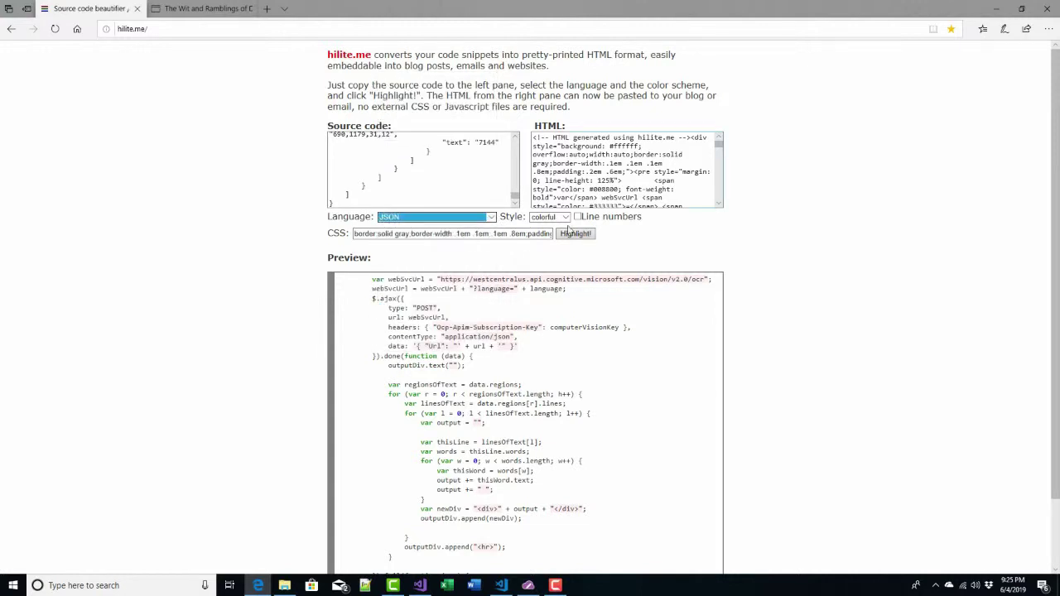
pyautogui.click(568, 234)
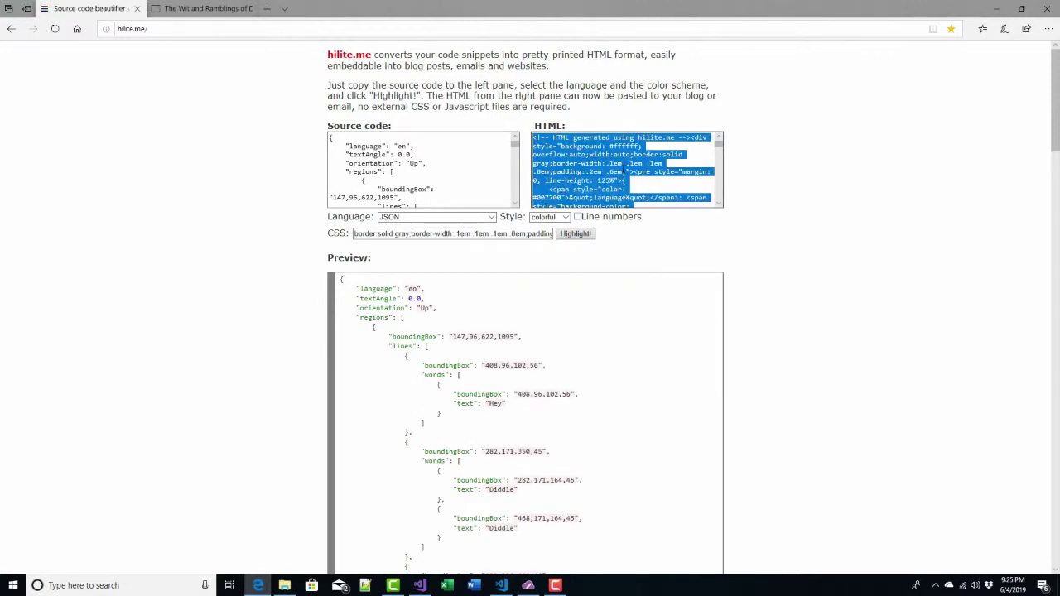
pyautogui.hotkey('alt', 'Tab')
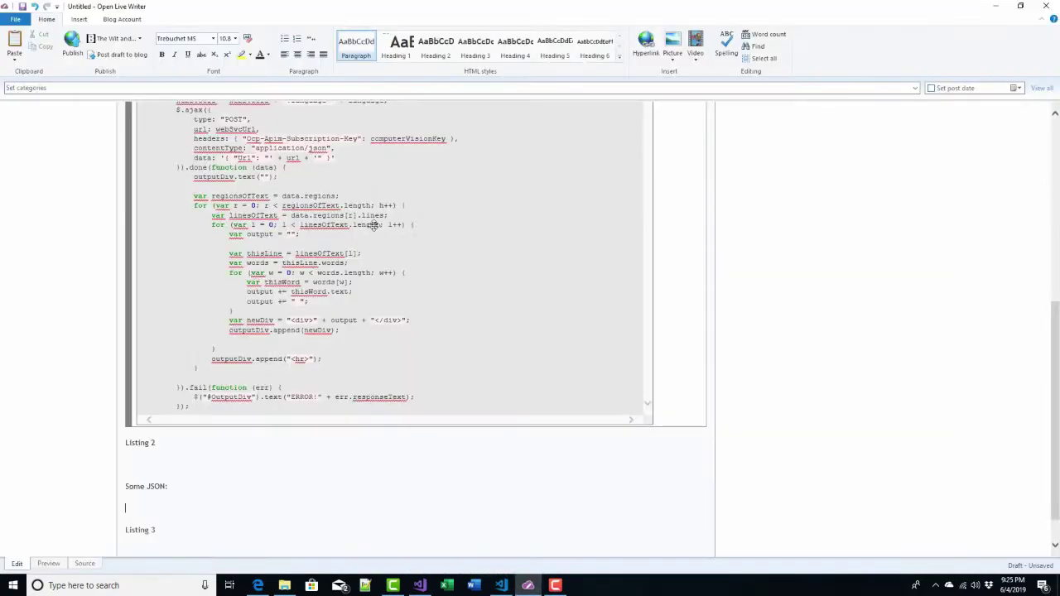
# Paste the highlighted JSON HTML into the post source above the Listing 3 caption.
pyautogui.click(87, 563)
pyautogui.scroll(-3, 88, 503)
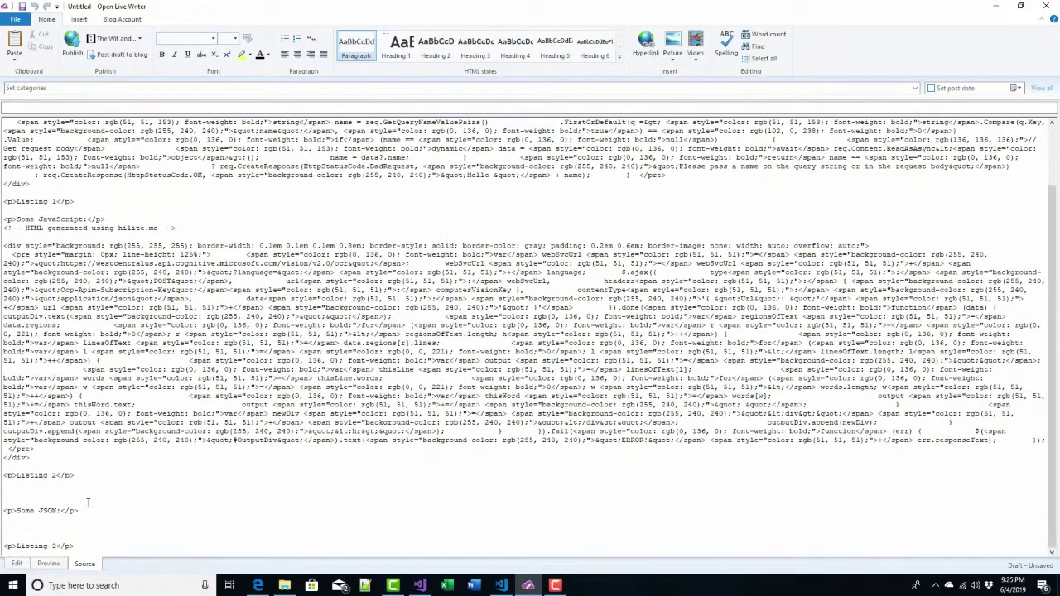
pyautogui.click(50, 532)
pyautogui.hotkey('ctrl', 'v')
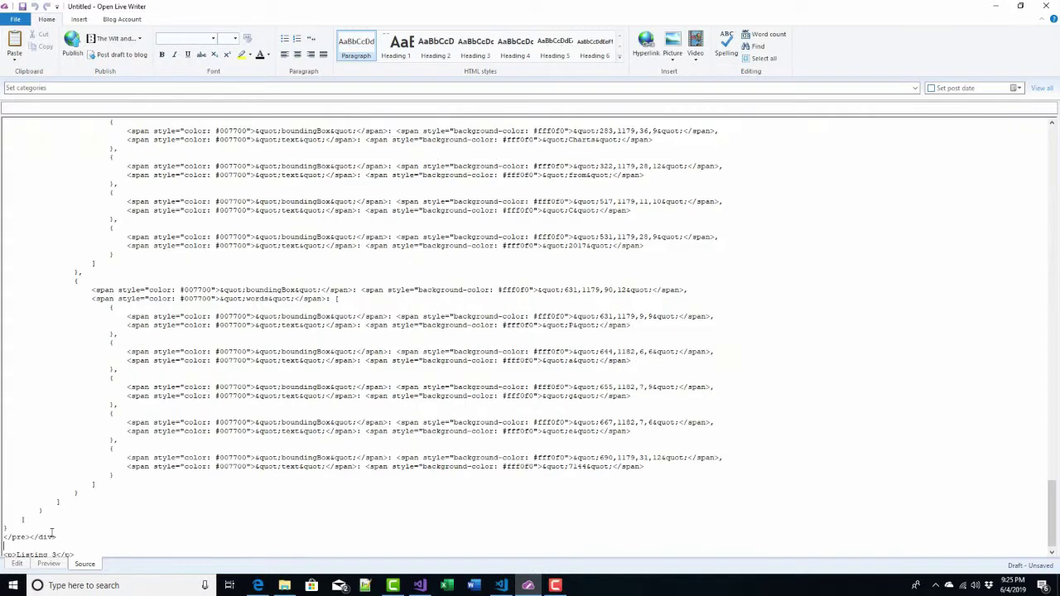
pyautogui.click(16, 563)
pyautogui.scroll(-20, 4, 402)
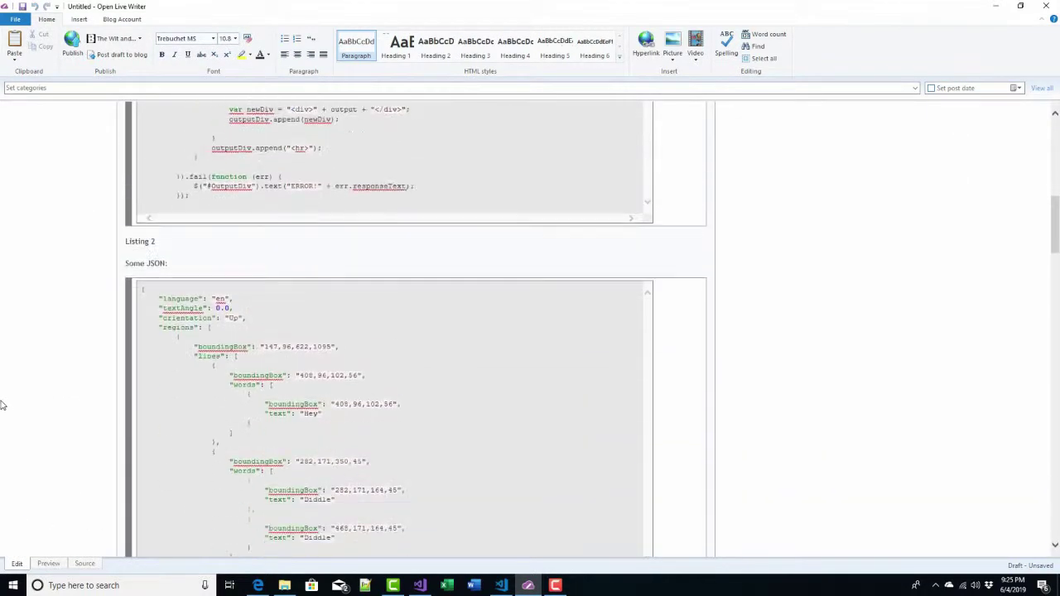
# Review the whole post in the blog-theme preview.
pyautogui.click(48, 563)
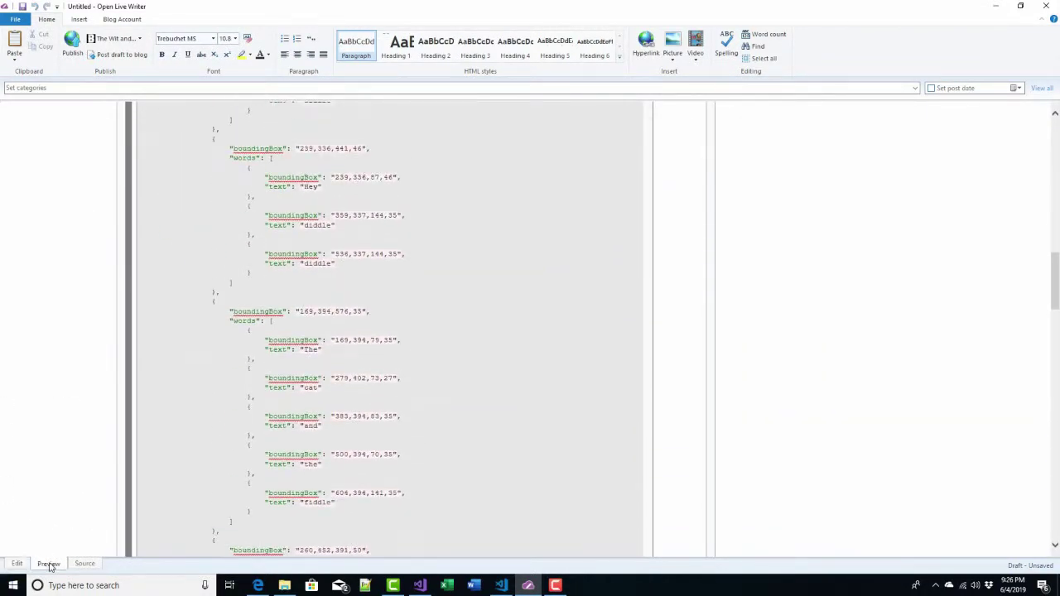
pyautogui.scroll(-15, 62, 441)
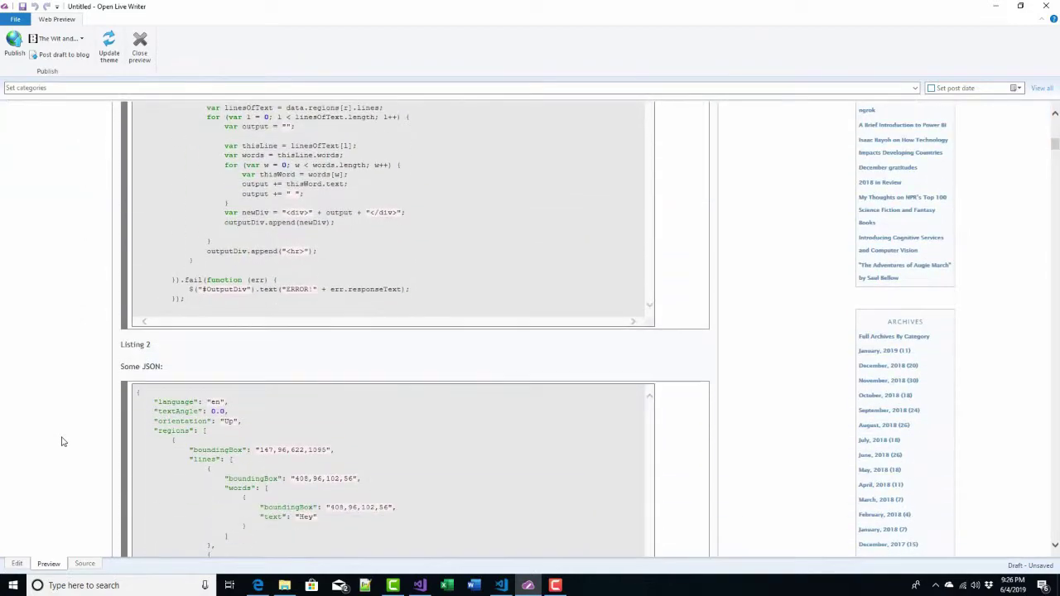
pyautogui.scroll(-15, 62, 442)
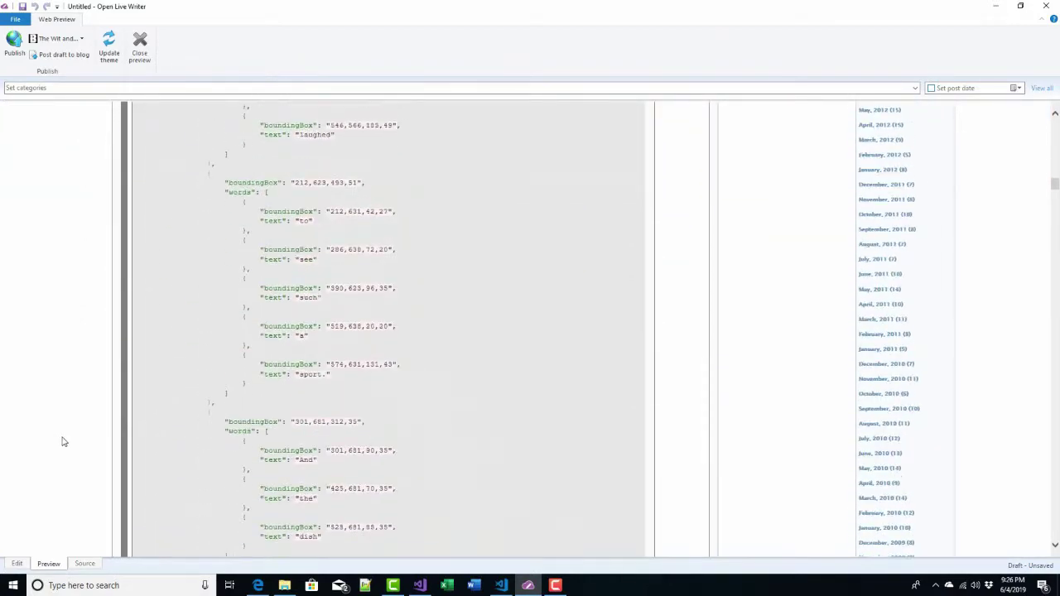
pyautogui.scroll(-10, 80, 420)
pyautogui.scroll(15, 83, 419)
pyautogui.scroll(15, 84, 418)
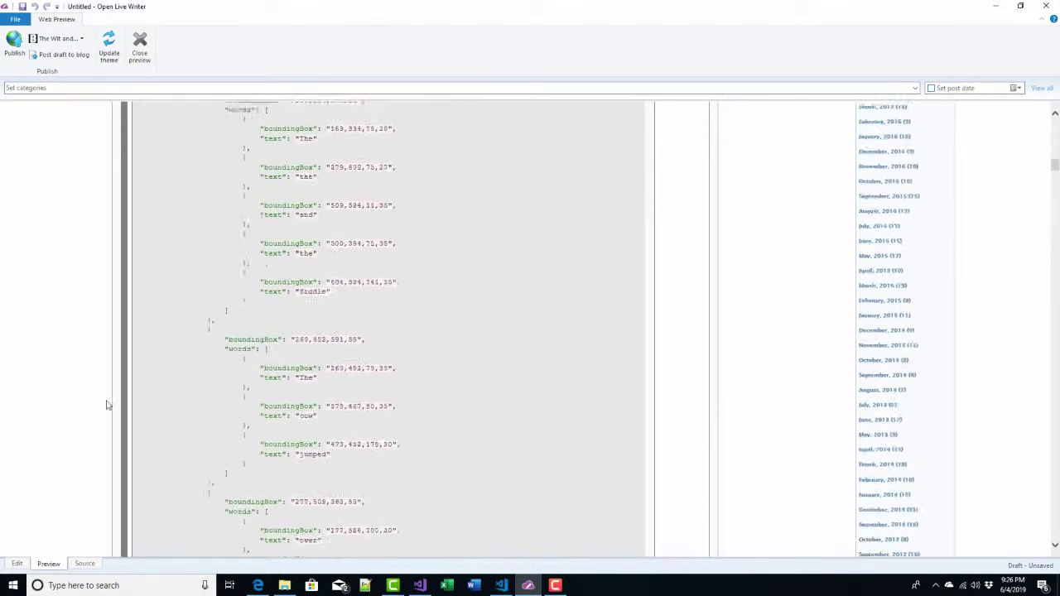
pyautogui.scroll(4, 91, 173)
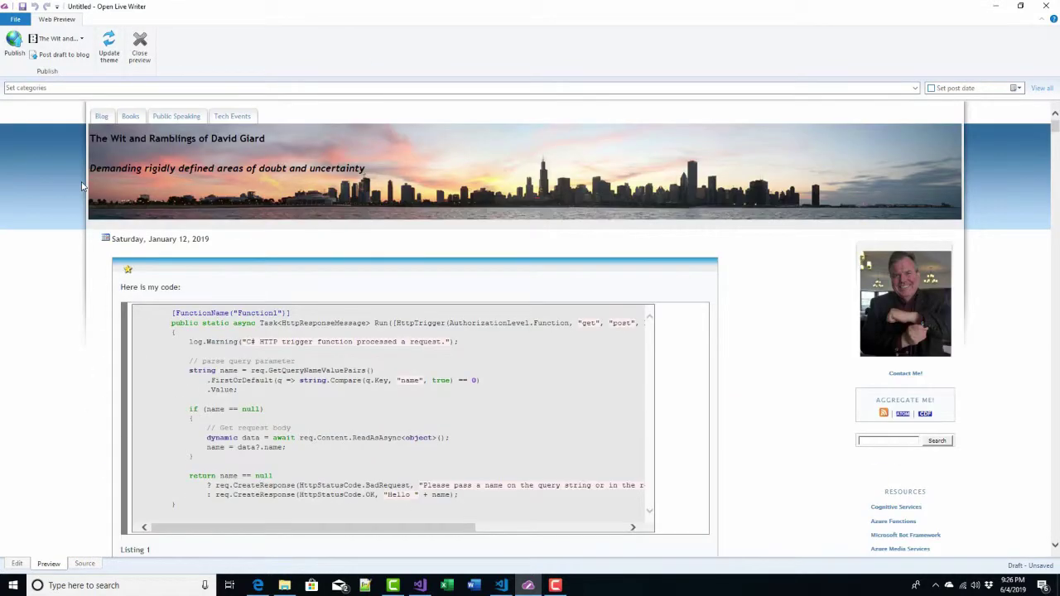
pyautogui.hotkey('alt', 'Tab')
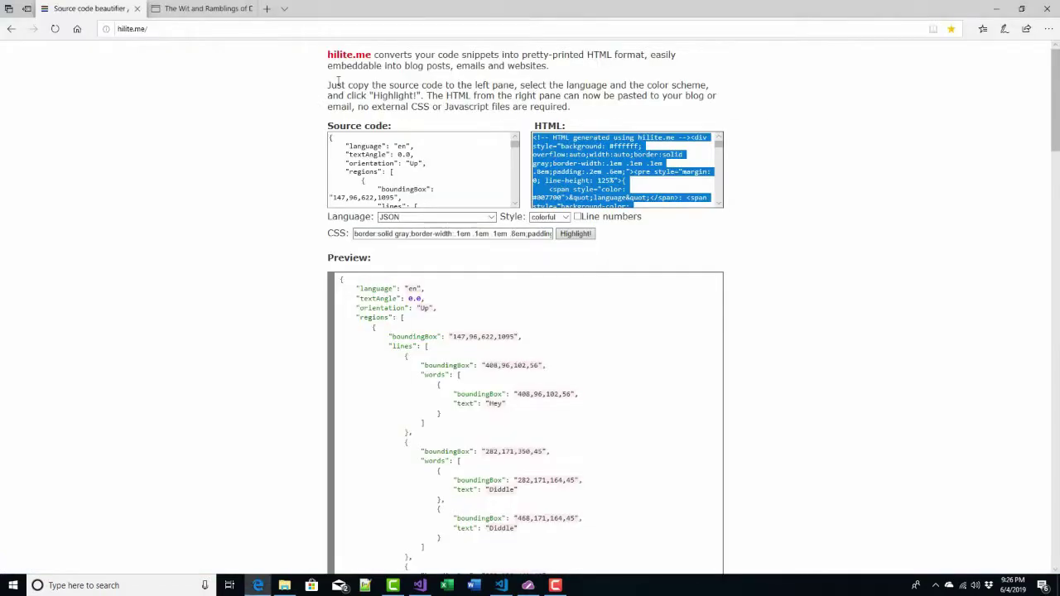
# Set hilite.me's source language to HTML.
pyautogui.click(493, 216)
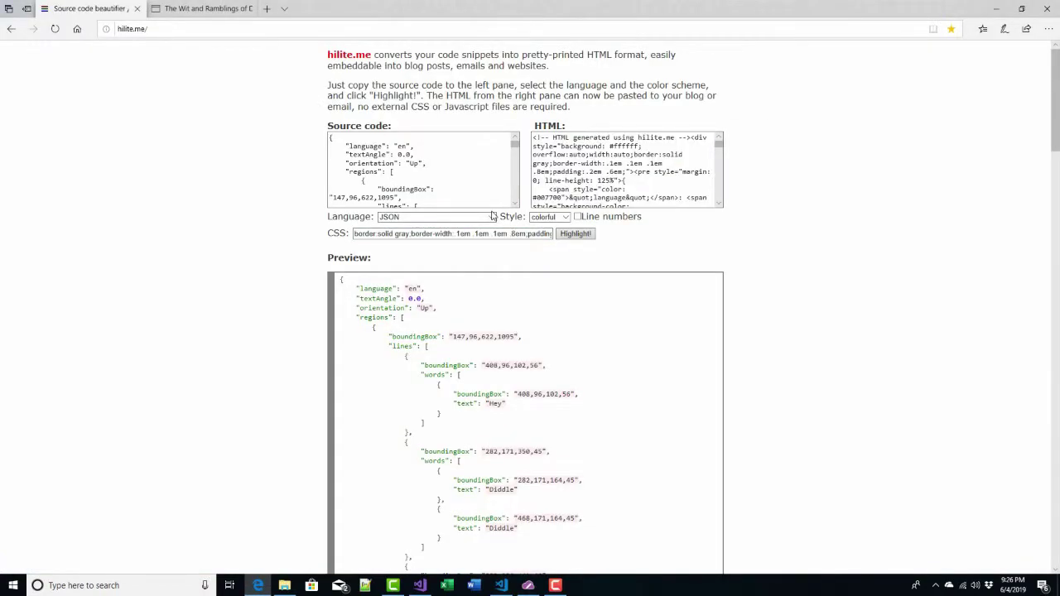
pyautogui.scroll(5, 443, 250)
pyautogui.scroll(15, 443, 250)
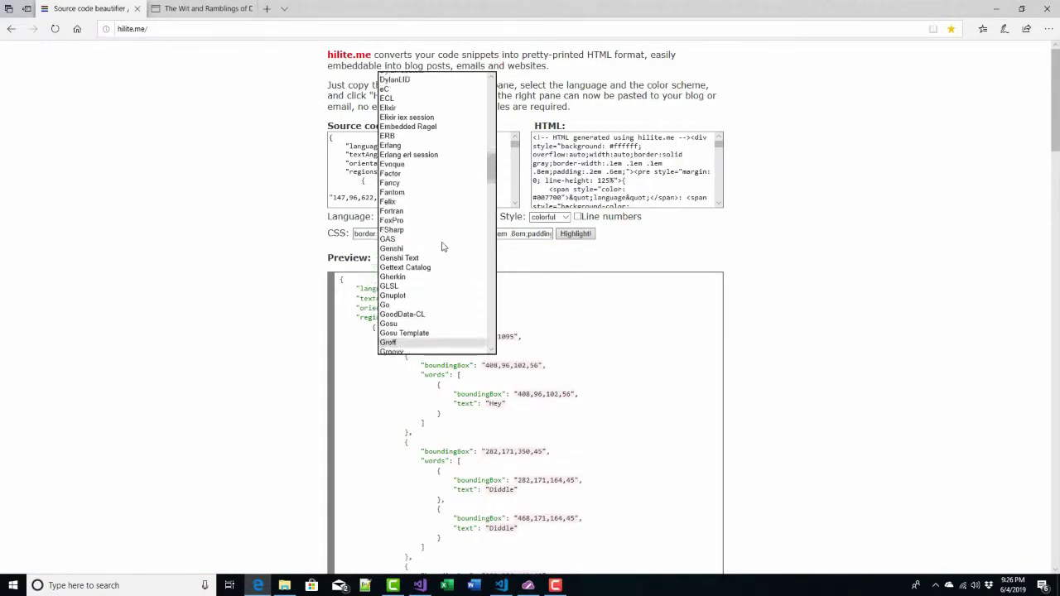
pyautogui.scroll(-20, 439, 212)
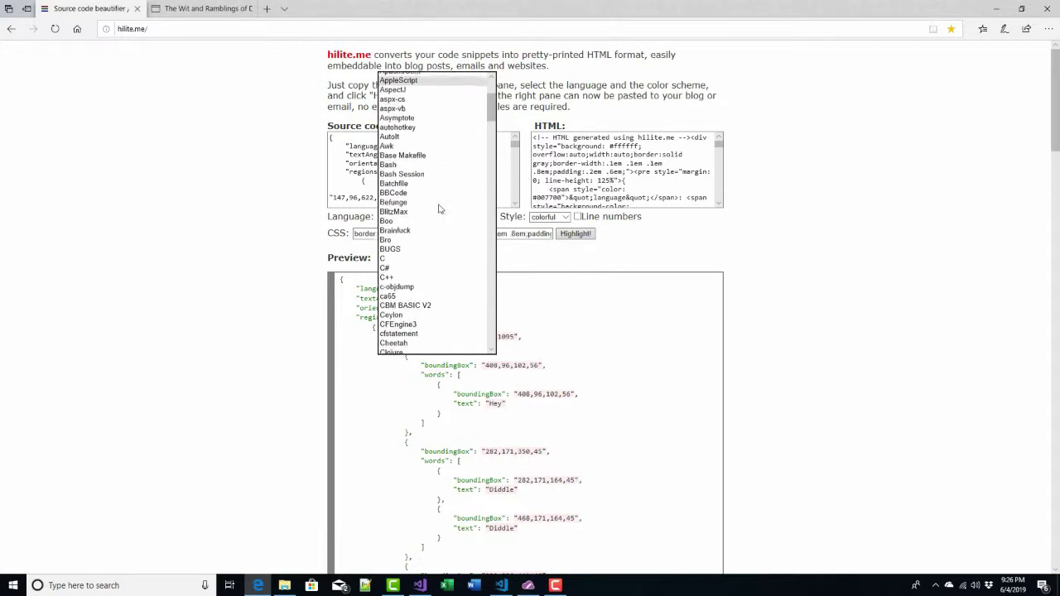
pyautogui.scroll(-7, 439, 210)
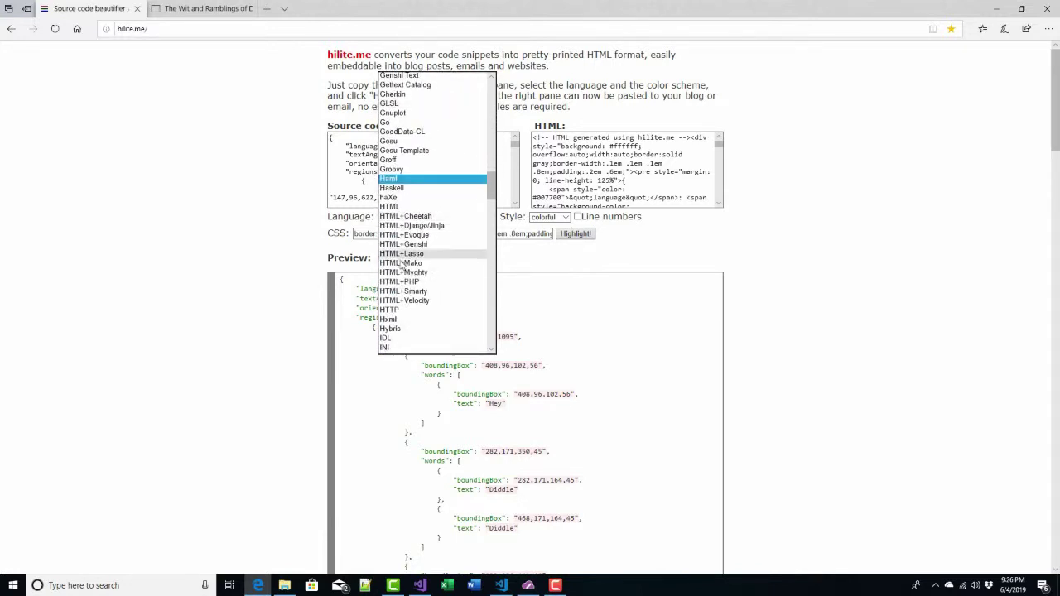
pyautogui.click(396, 207)
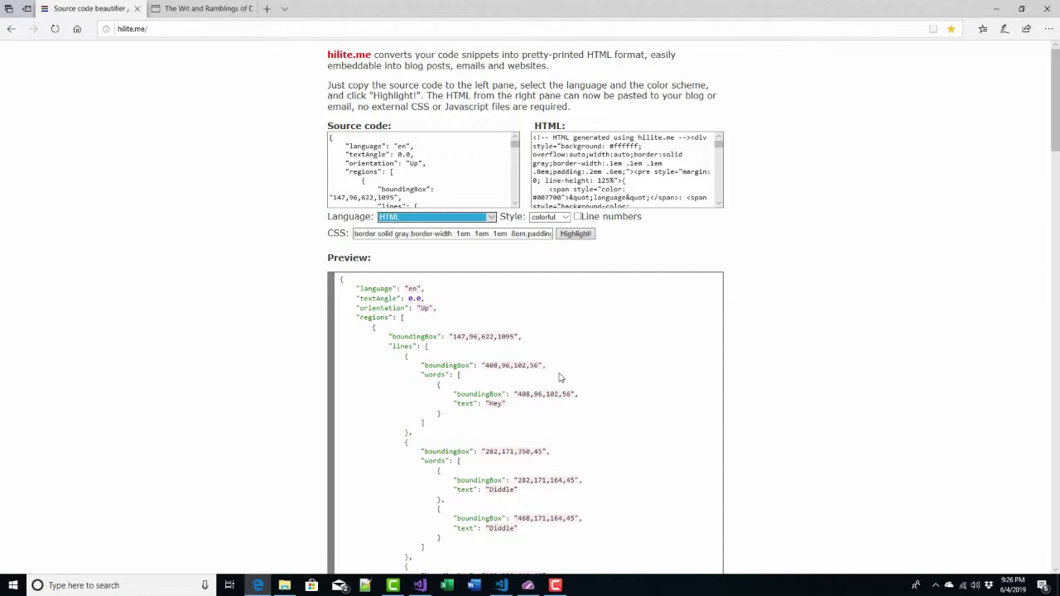
pyautogui.click(254, 148)
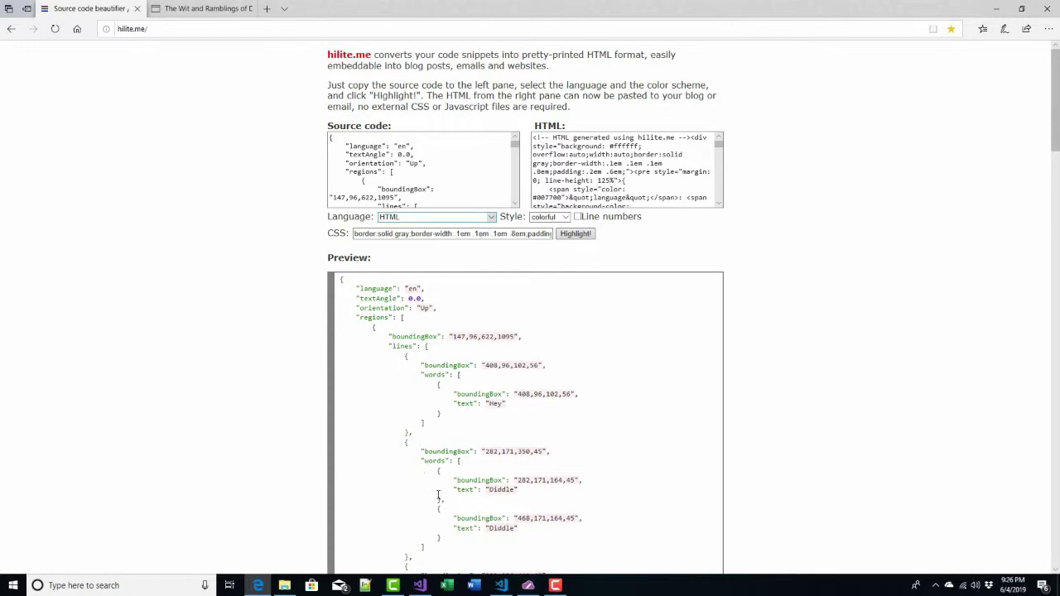
# Scroll through Open Live Writer's blog-theme preview showing the JSON listing.
pyautogui.click(527, 585)
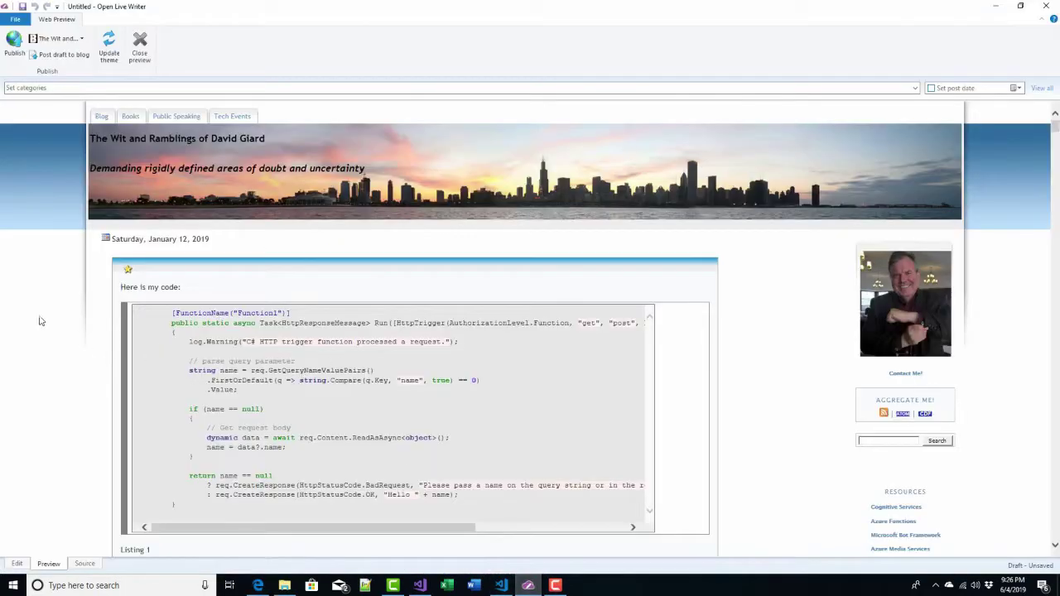
pyautogui.scroll(-15, 71, 377)
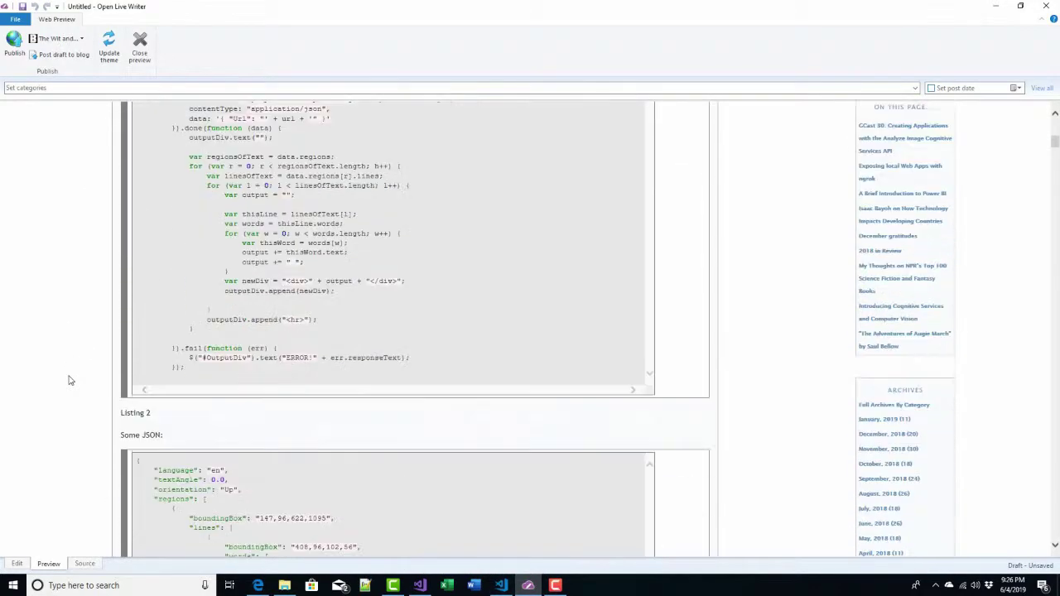
pyautogui.scroll(-2, 111, 378)
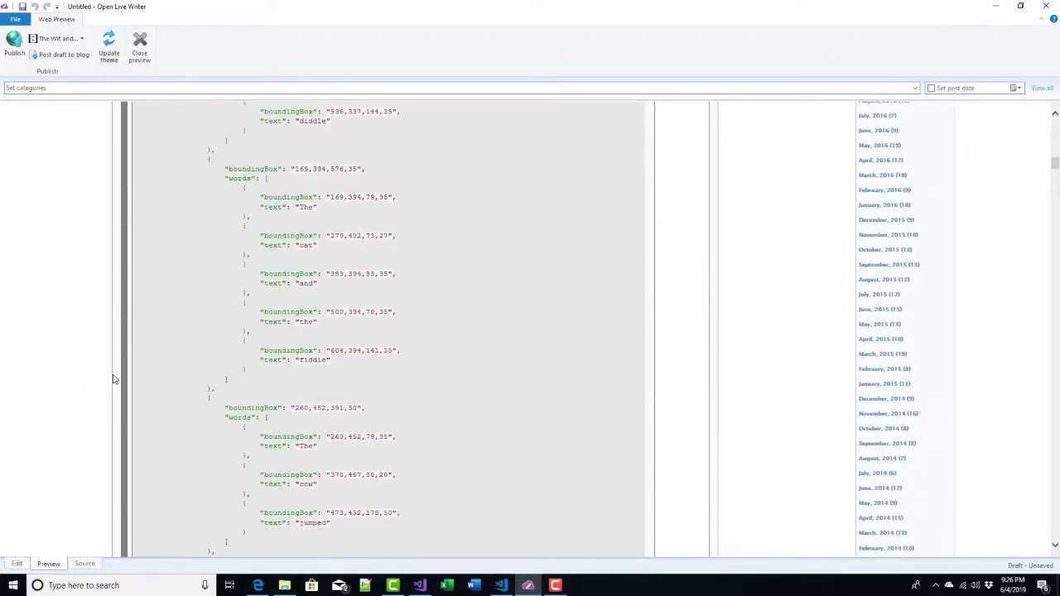